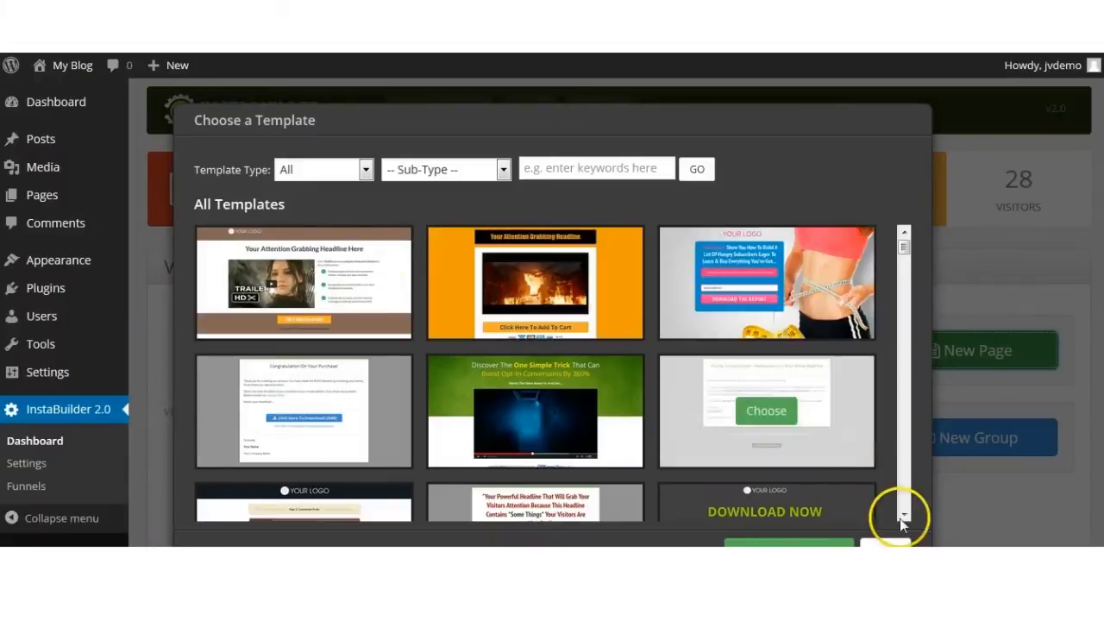
Step: Scroll down to the last templates in the gallery and show the Template Type filter choices
left_click(903, 514)
left_click(903, 515)
left_click(903, 515)
left_click(903, 515)
left_click(903, 515)
left_click(902, 515)
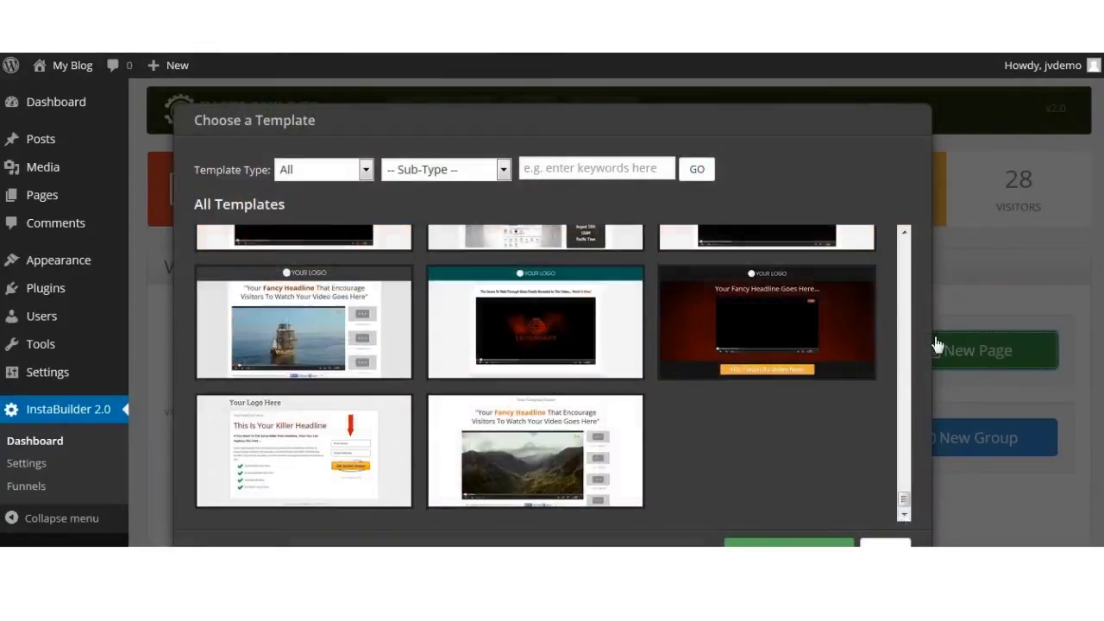
left_click(545, 332)
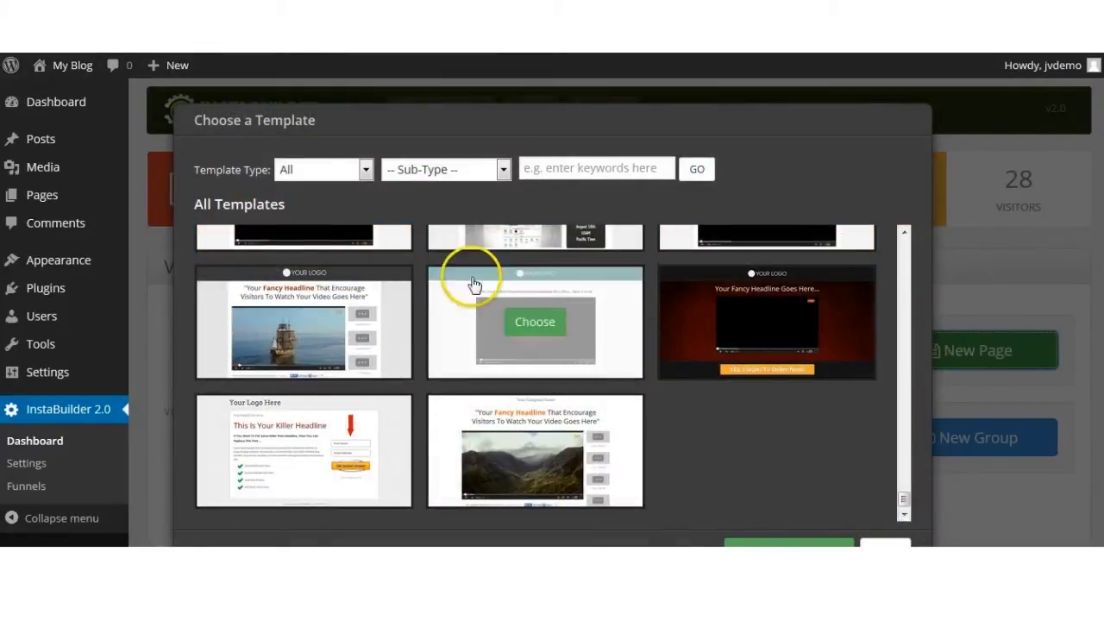
left_click(365, 172)
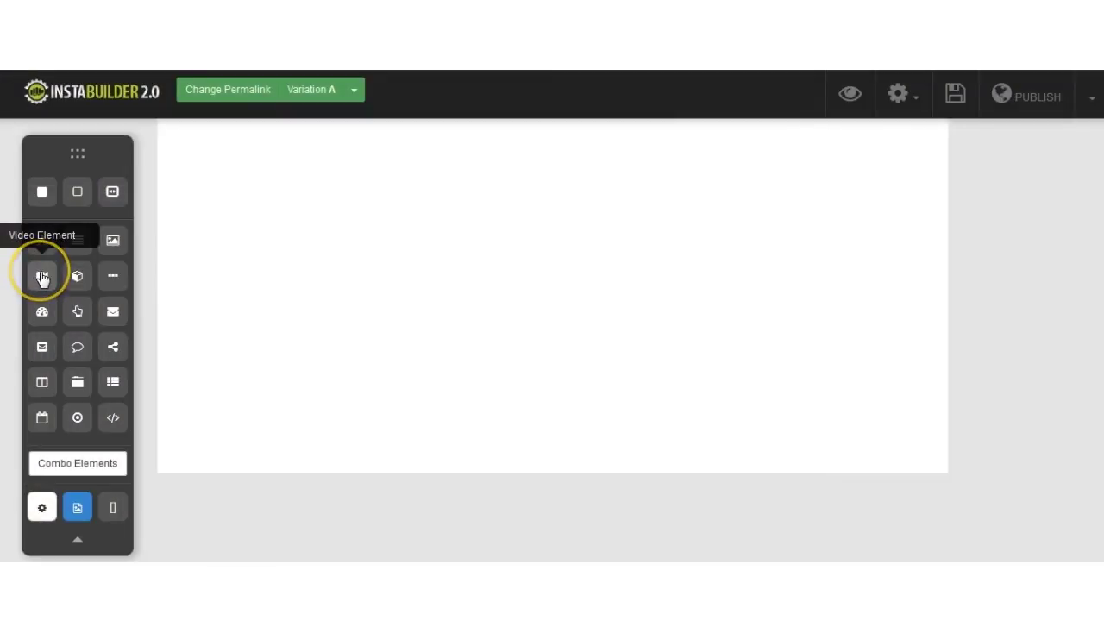
Step: Place a video element at the top of the blank page canvas, then deselect it
left_click_drag(42, 276, 515, 288)
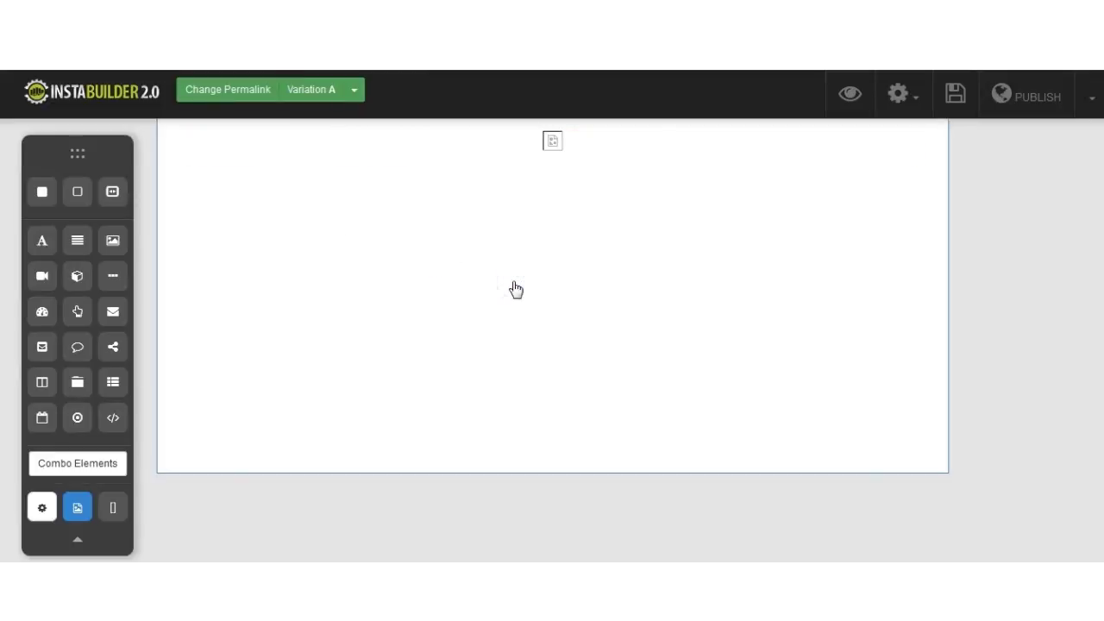
left_click(222, 233)
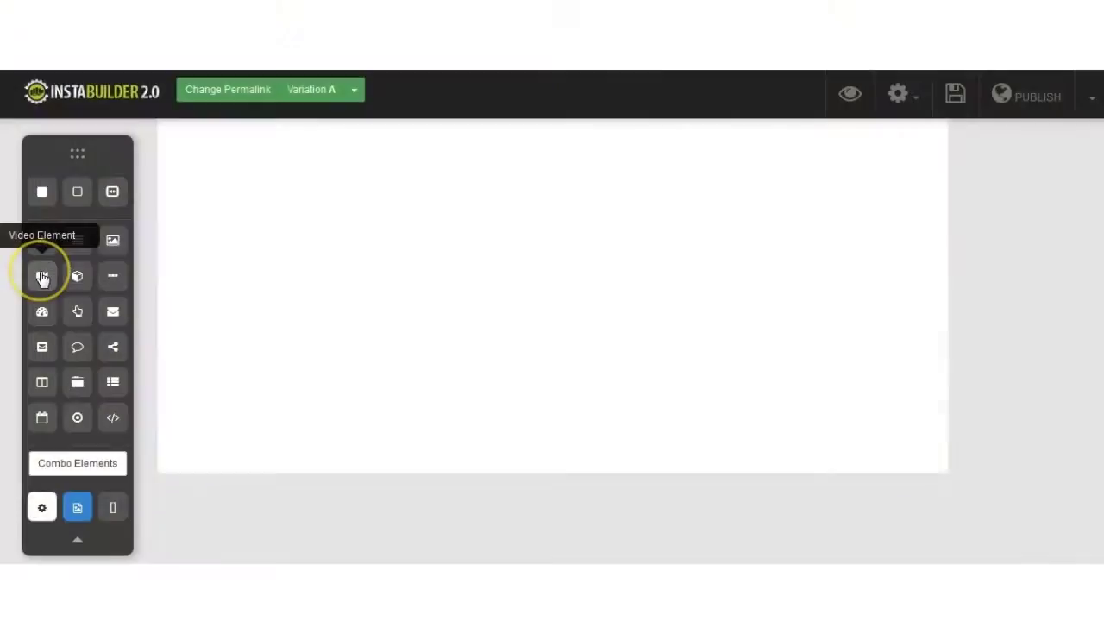
left_click_drag(40, 274, 515, 290)
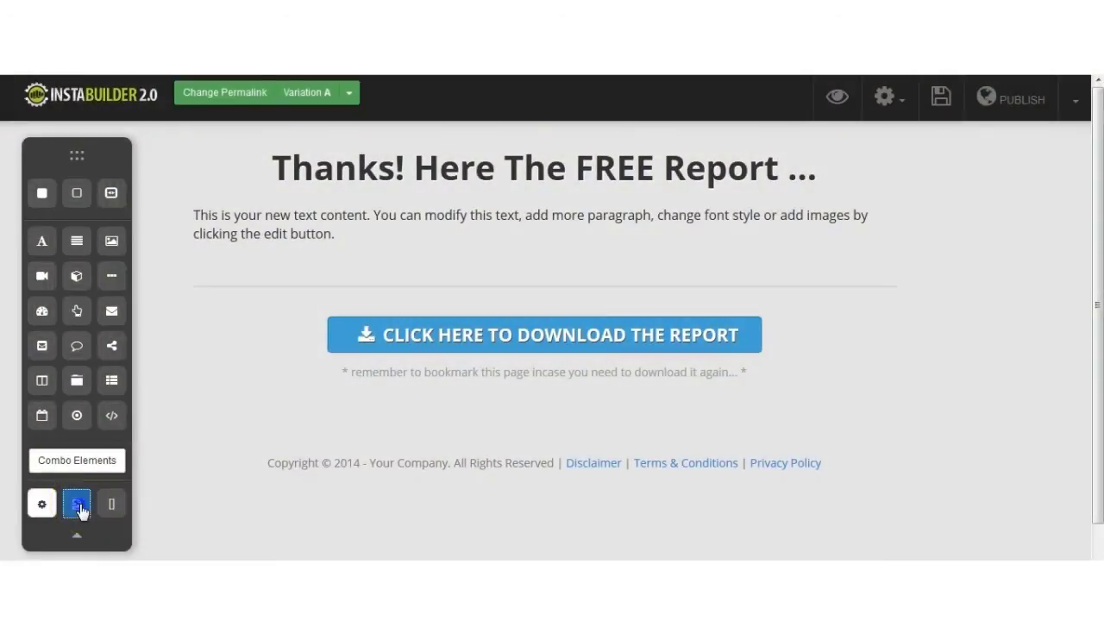
Step: In the graphics library, browse the Cartoon graphics, then switch Graphic Type to Buttons
left_click(79, 509)
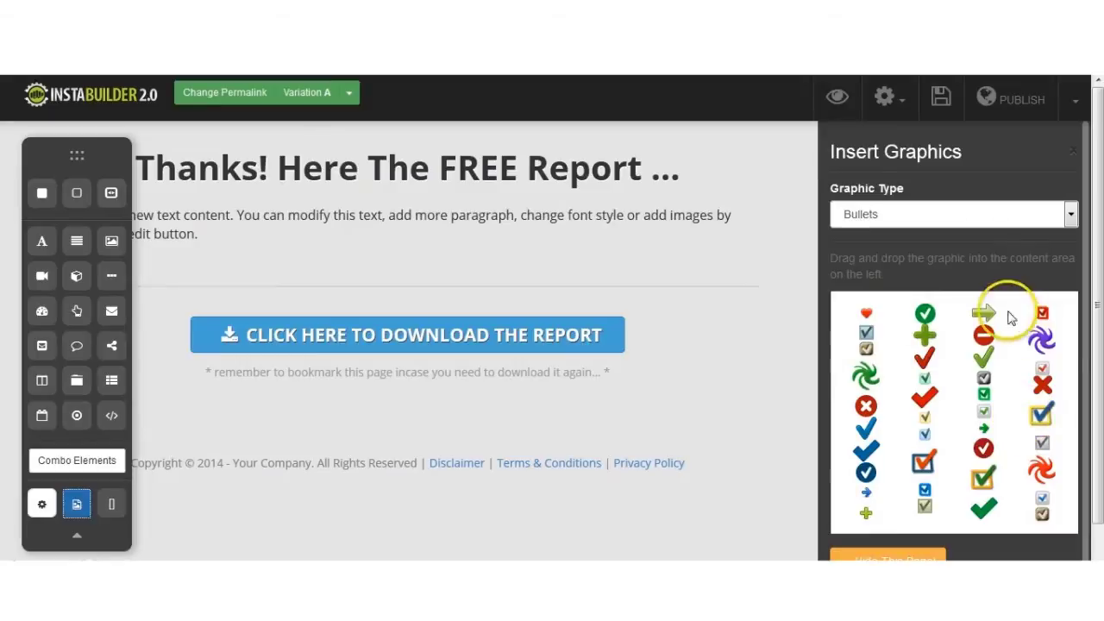
left_click(1069, 216)
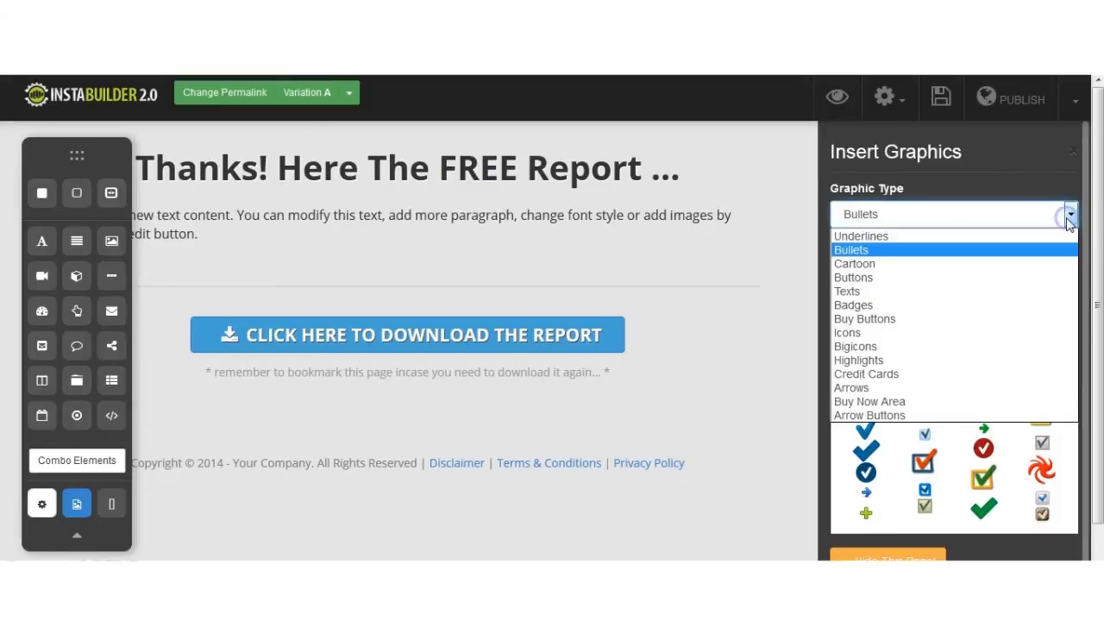
left_click(1013, 269)
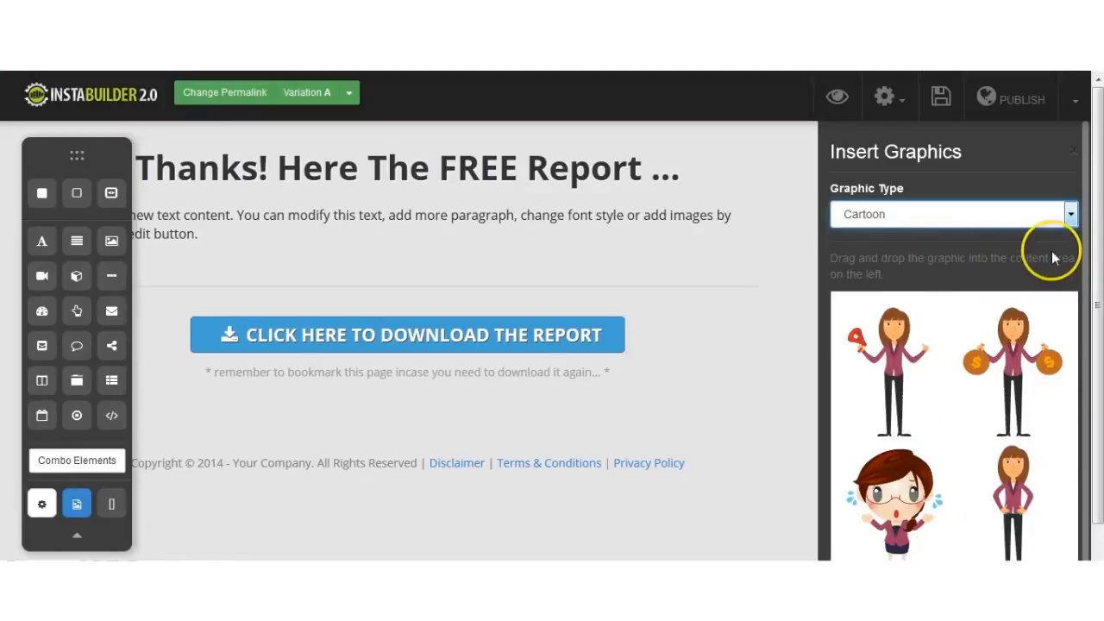
left_click(1069, 216)
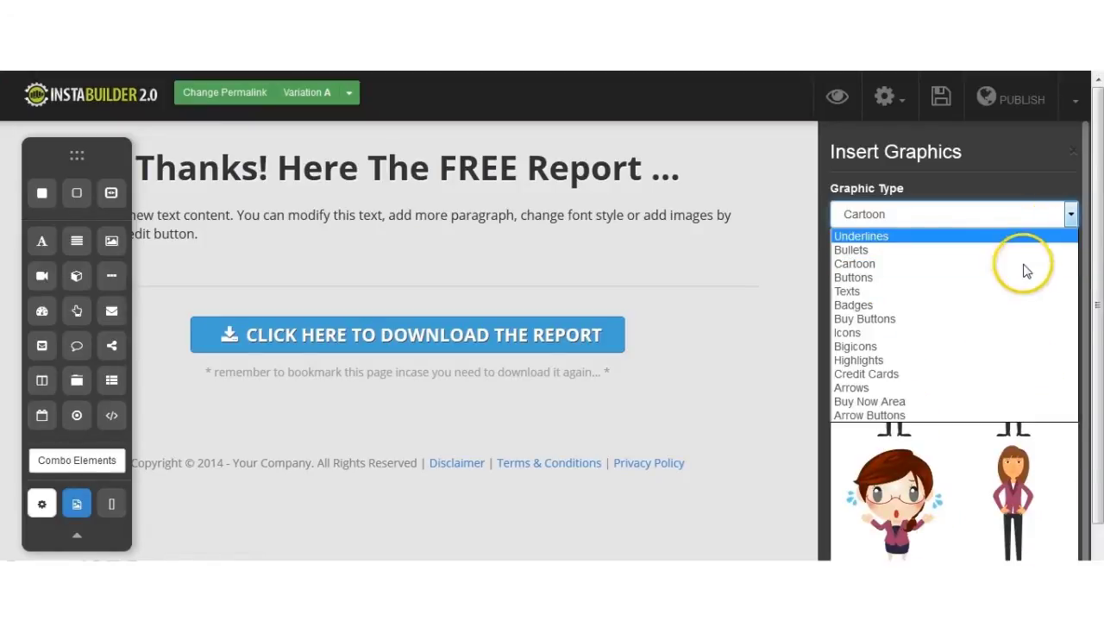
left_click(1023, 276)
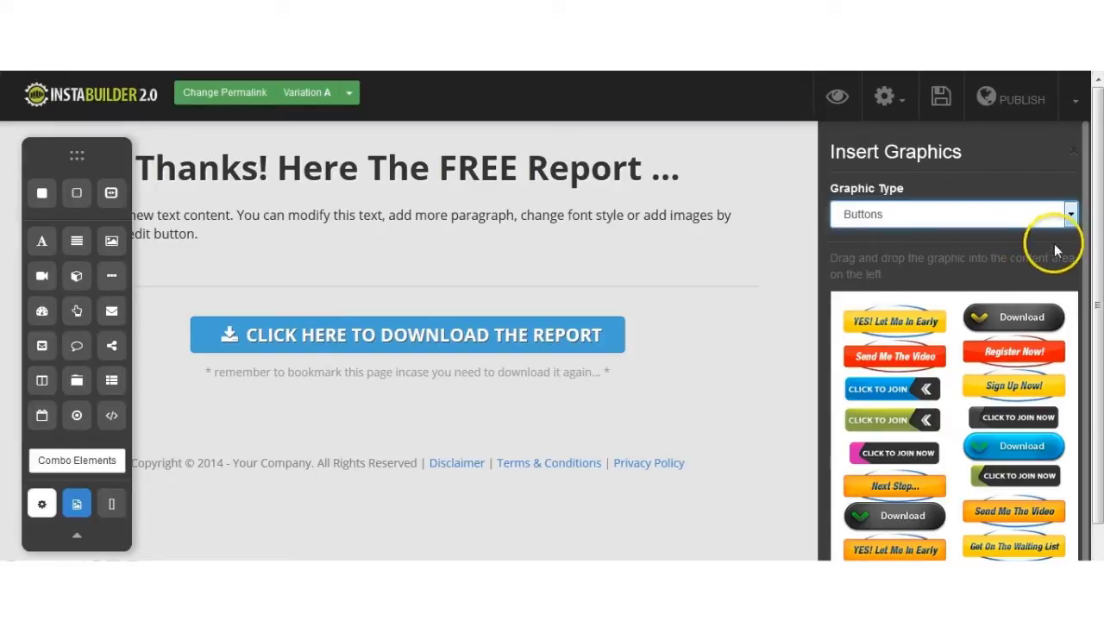
Step: Open the placed YES! Let Me In Early button graphic in the Photo Editor
left_click(1069, 216)
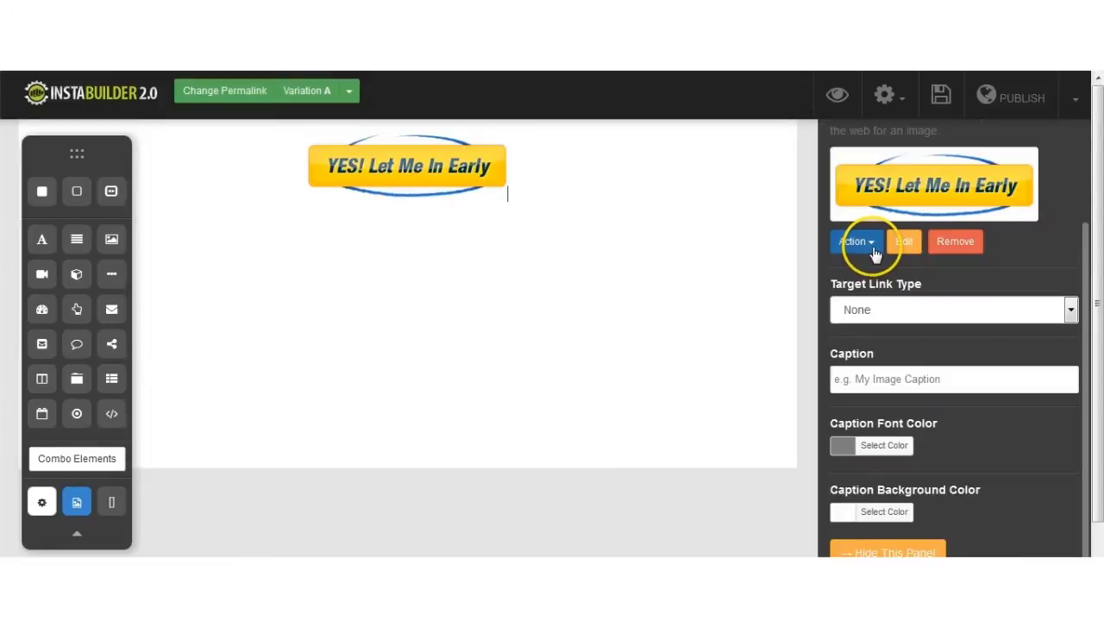
left_click(860, 244)
left_click(904, 242)
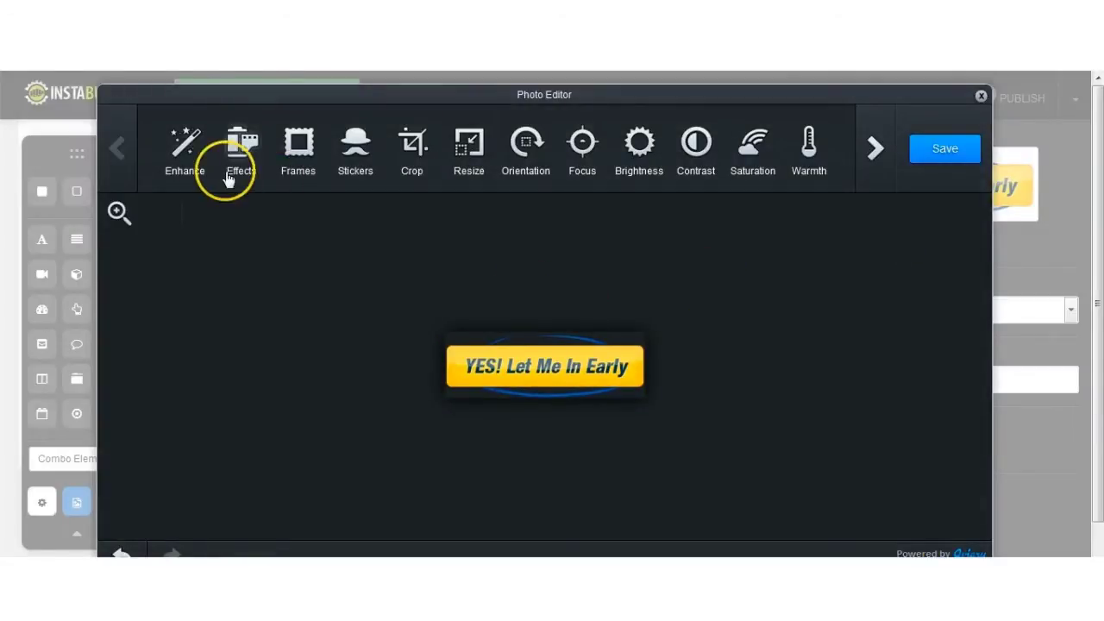
Step: Crop the button image to 247 × 60 px by trimming its top and bottom edges
left_click(418, 151)
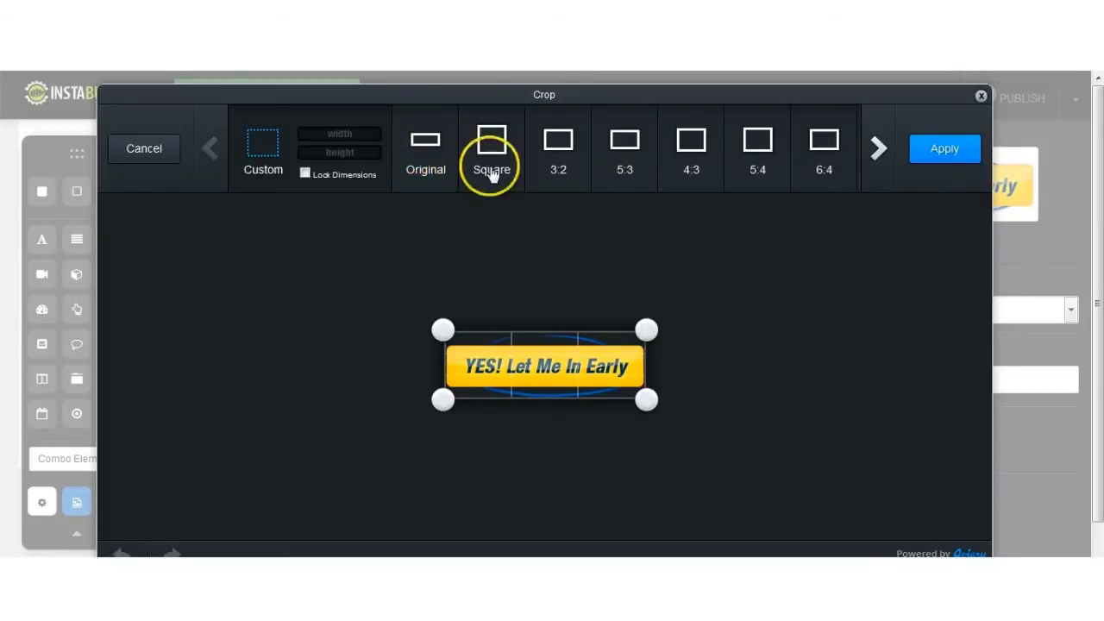
left_click_drag(646, 330, 646, 340)
left_click(648, 404)
left_click_drag(651, 408, 652, 399)
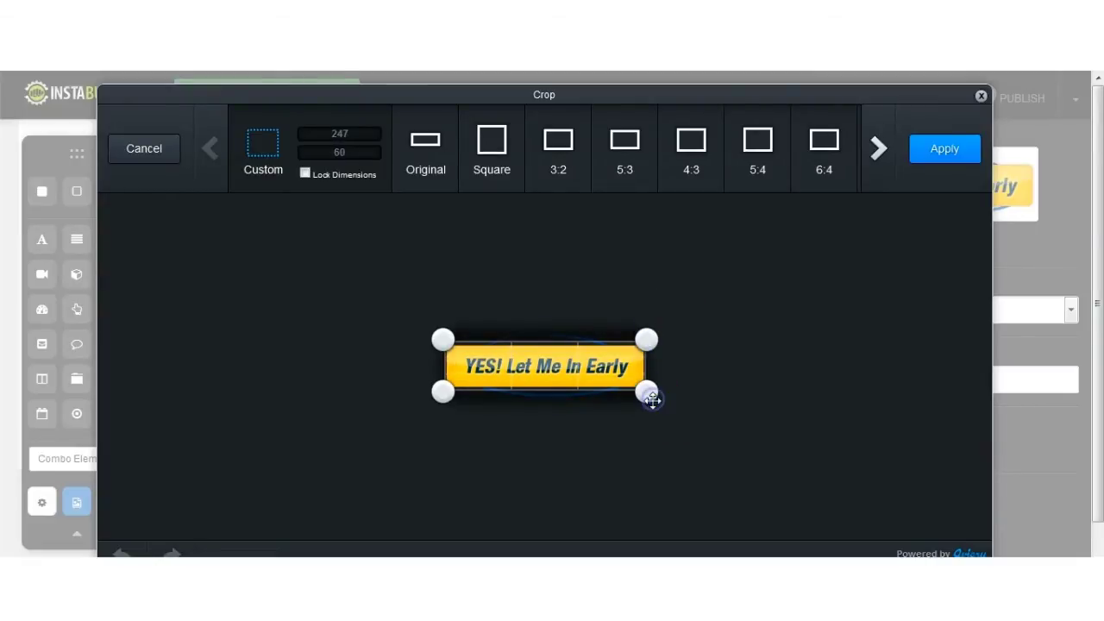
left_click(926, 148)
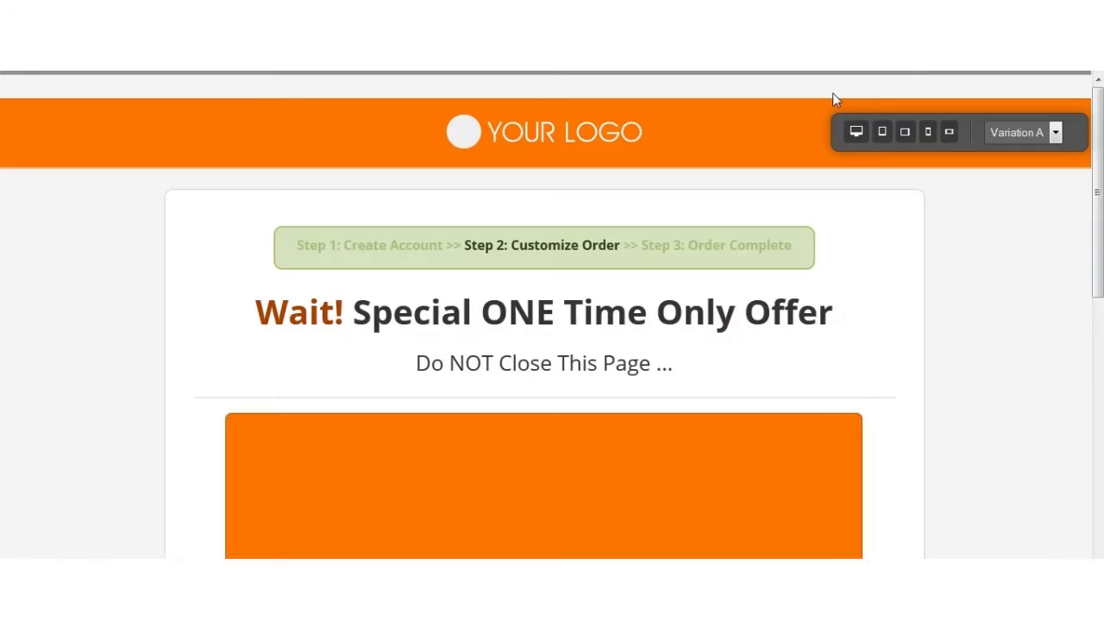
Step: Preview the one-time-offer page at tablet portrait width
left_click(875, 136)
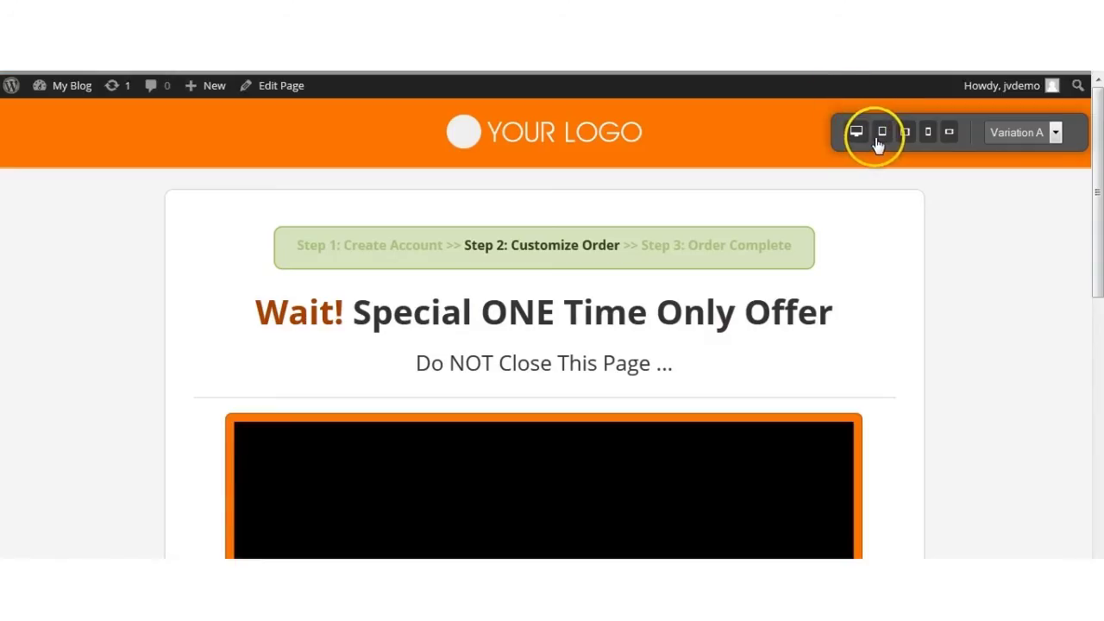
mouse_move(1095, 201)
left_mouse_down()
mouse_move(1095, 453)
mouse_move(1094, 197)
left_mouse_up()
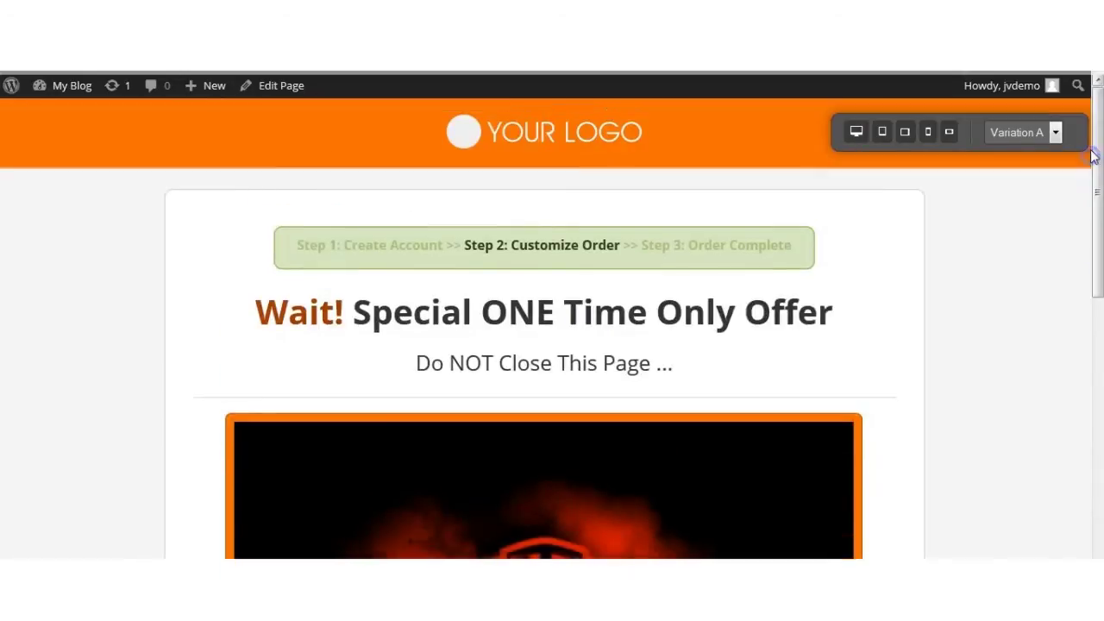
left_click(882, 134)
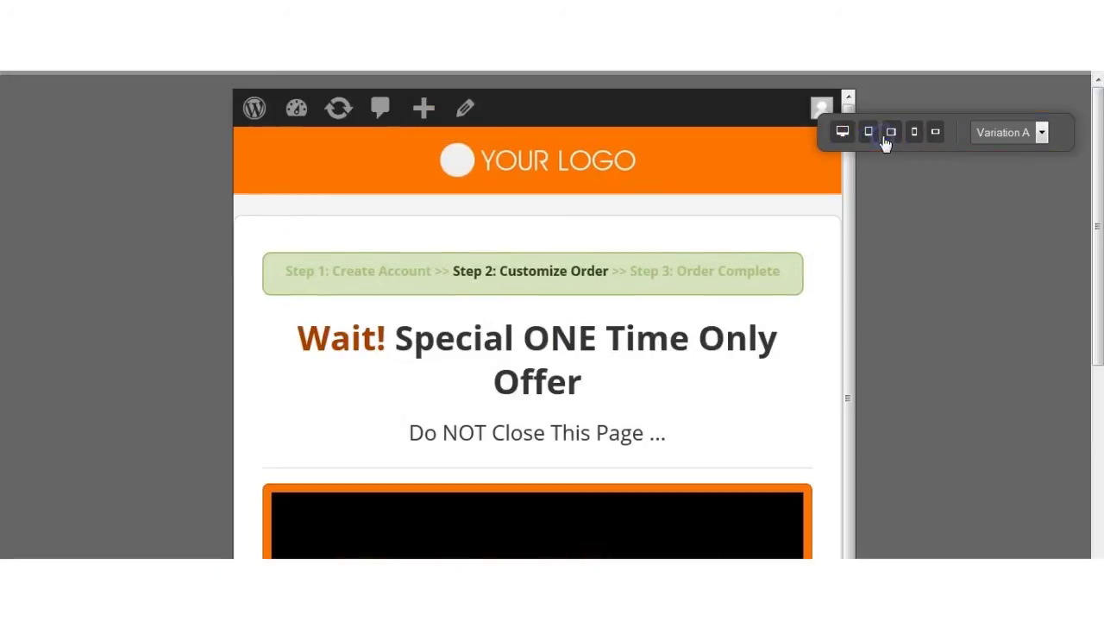
left_click_drag(1098, 191, 1096, 419)
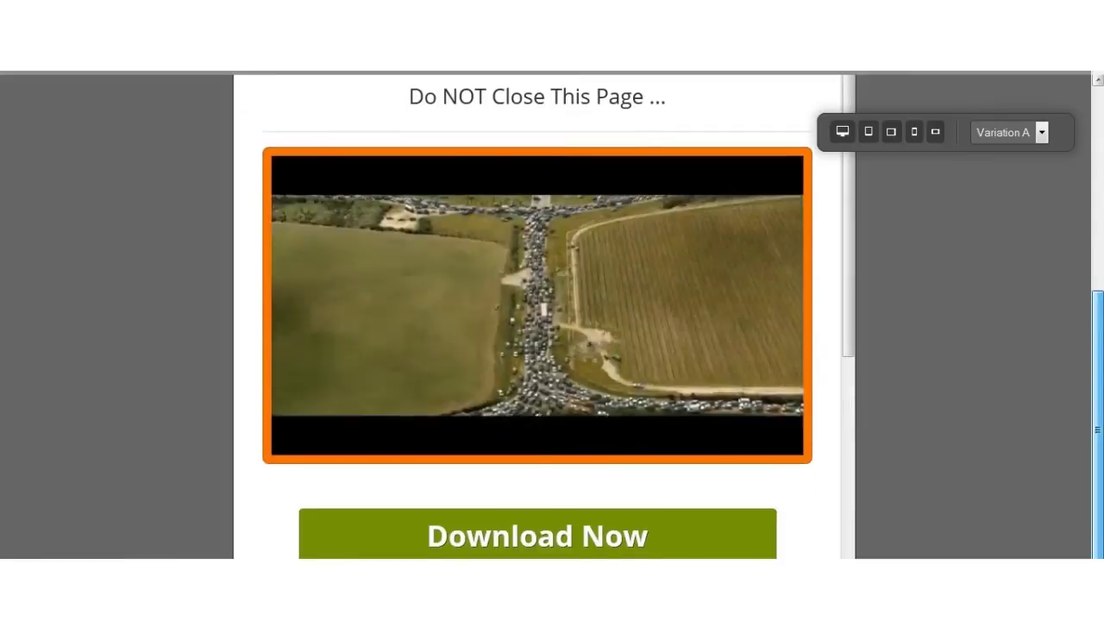
scroll(894, 149, "up", 3)
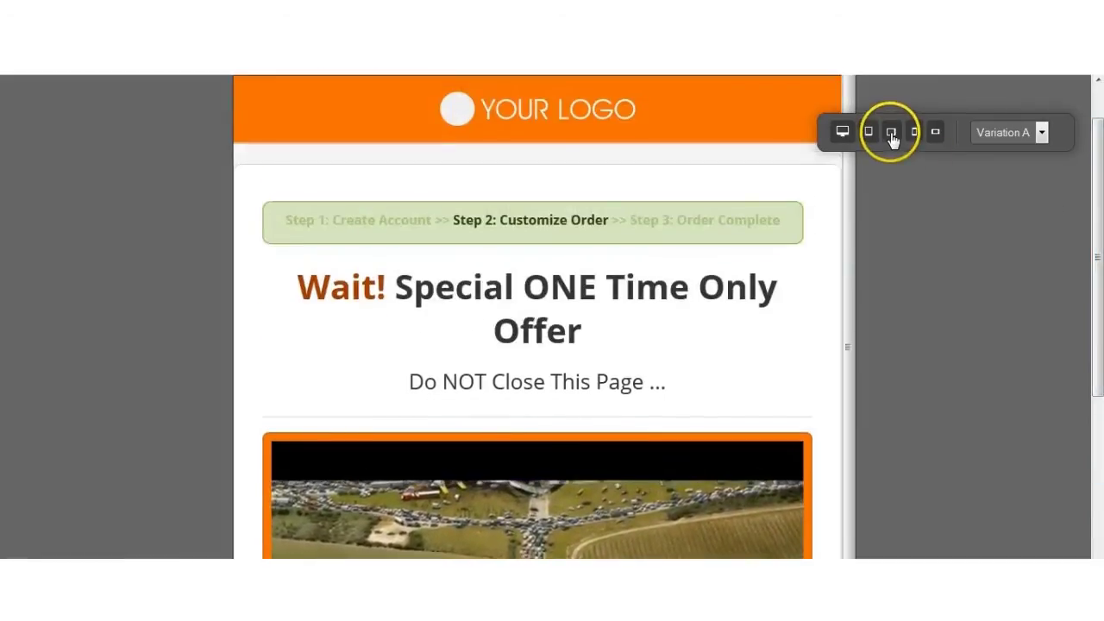
Step: Check the page's tablet landscape and phone portrait previews
left_click(891, 131)
left_click_drag(1088, 207, 1094, 288)
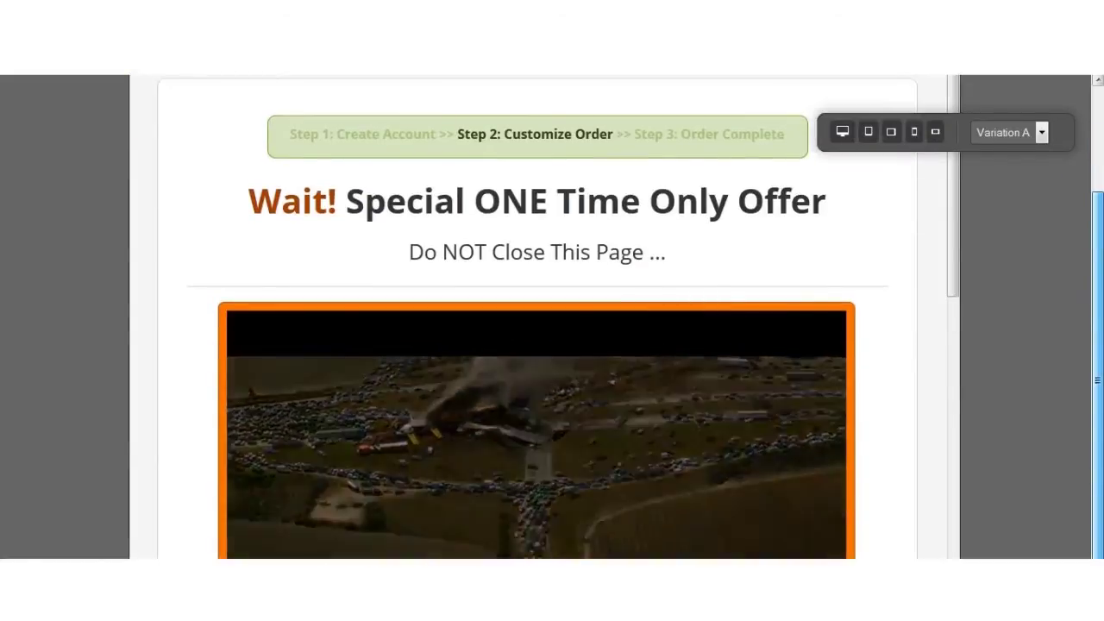
left_click_drag(1097, 419, 1098, 112)
left_click(916, 132)
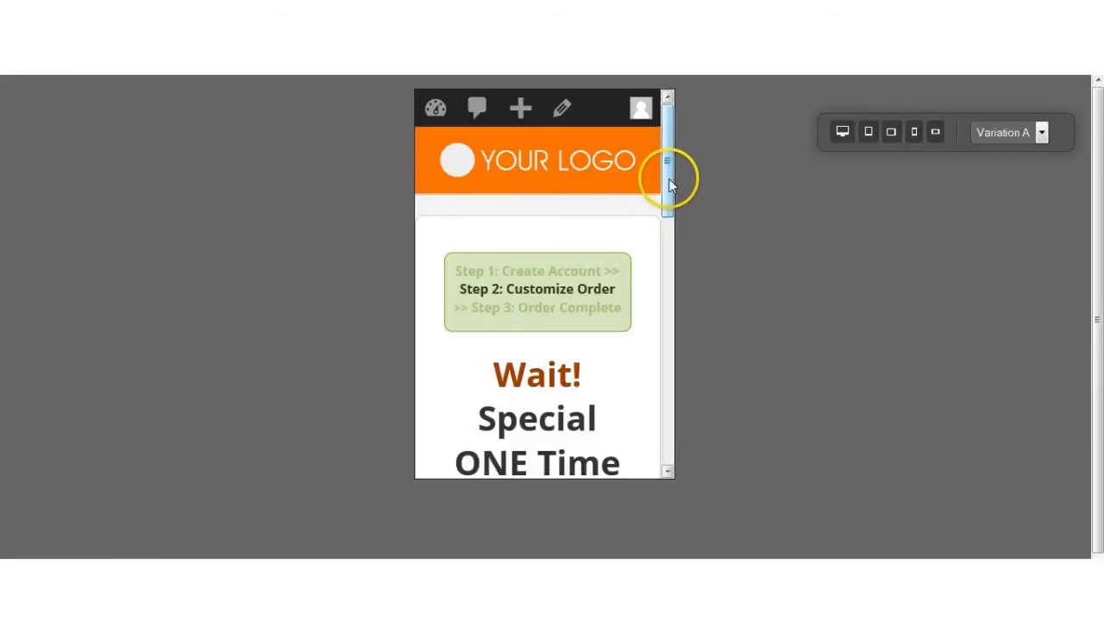
left_click_drag(671, 261, 666, 91)
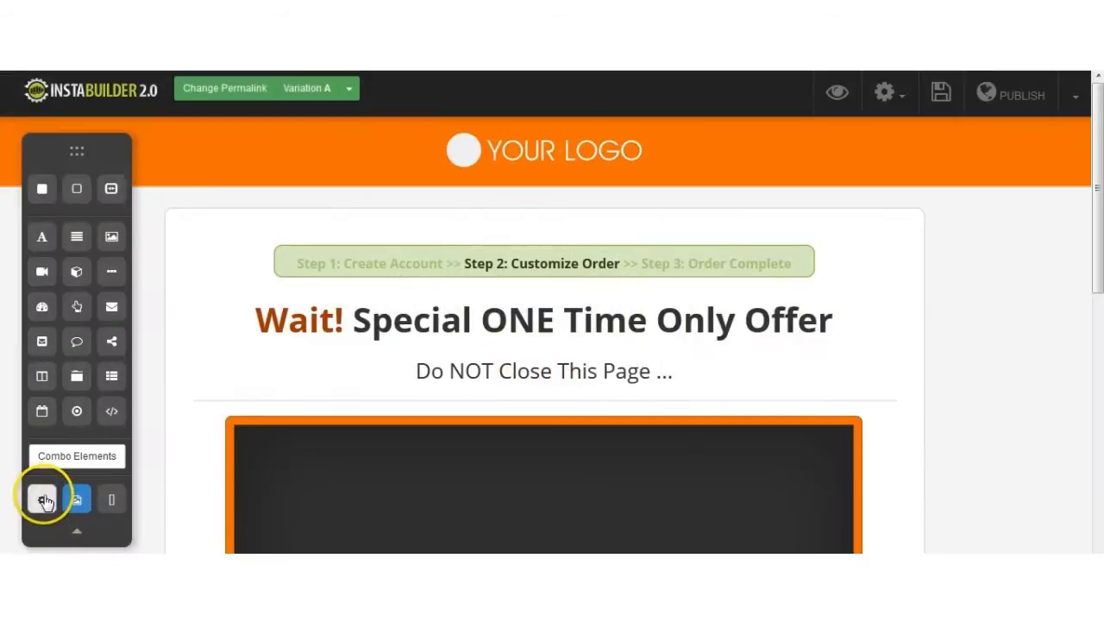
left_click(43, 500)
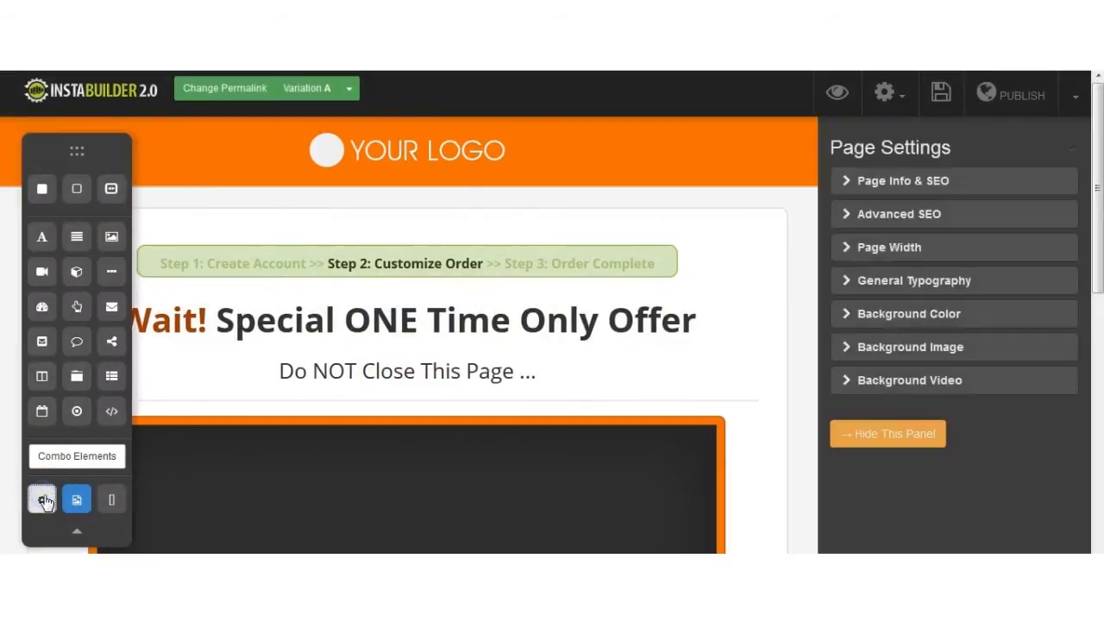
Step: Set the Page Info & SEO page title to 'Your SEO Friendly Title Here'
left_click(929, 183)
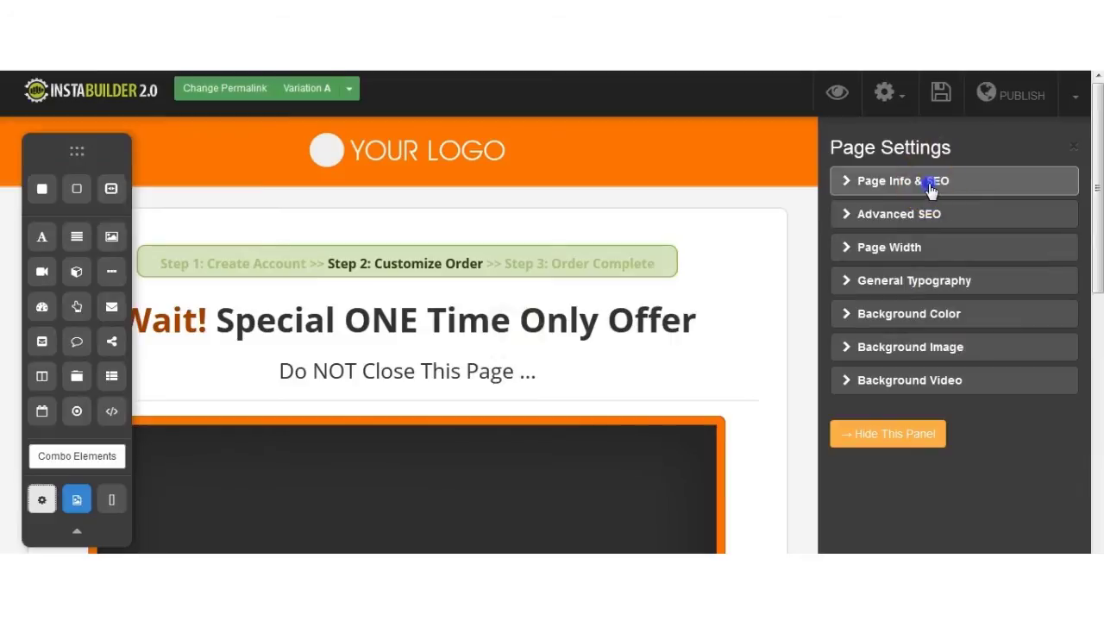
left_click(894, 237)
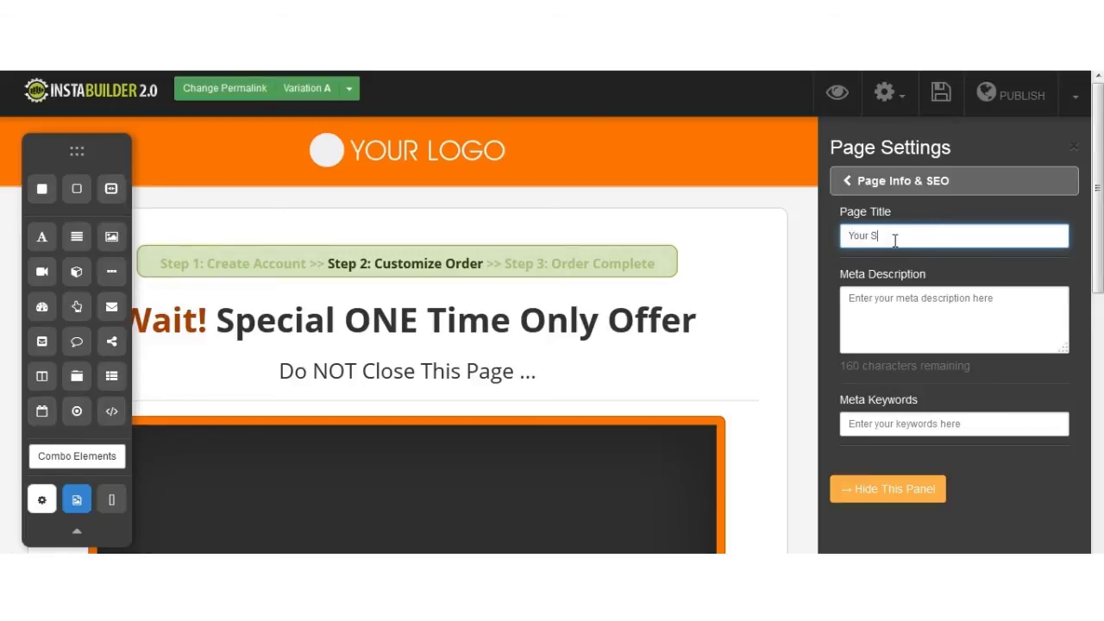
type("Title Here")
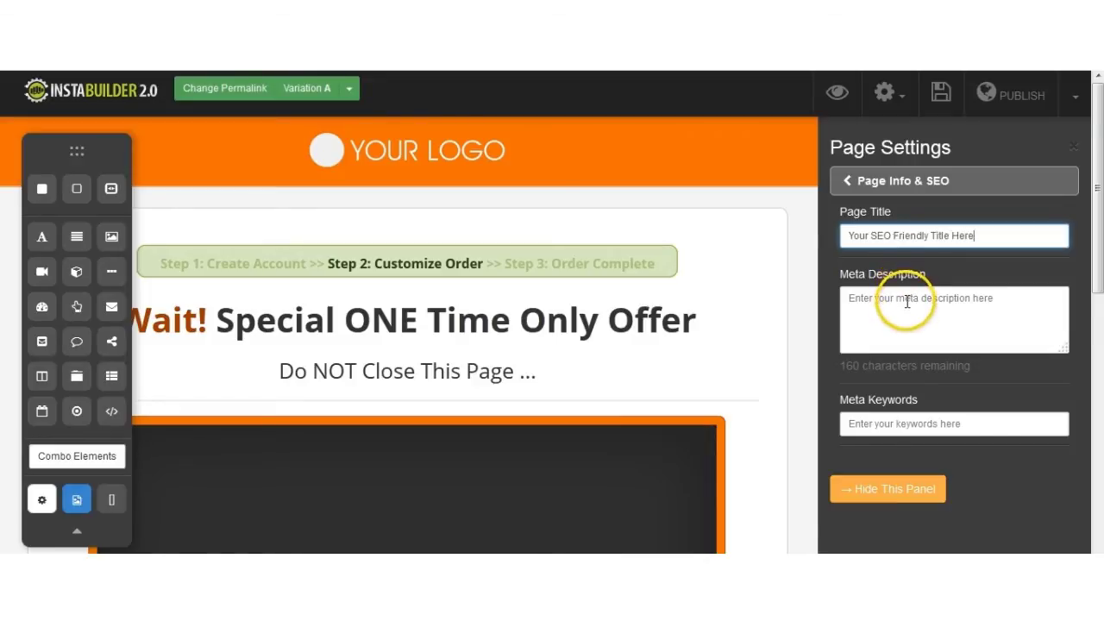
left_click(905, 299)
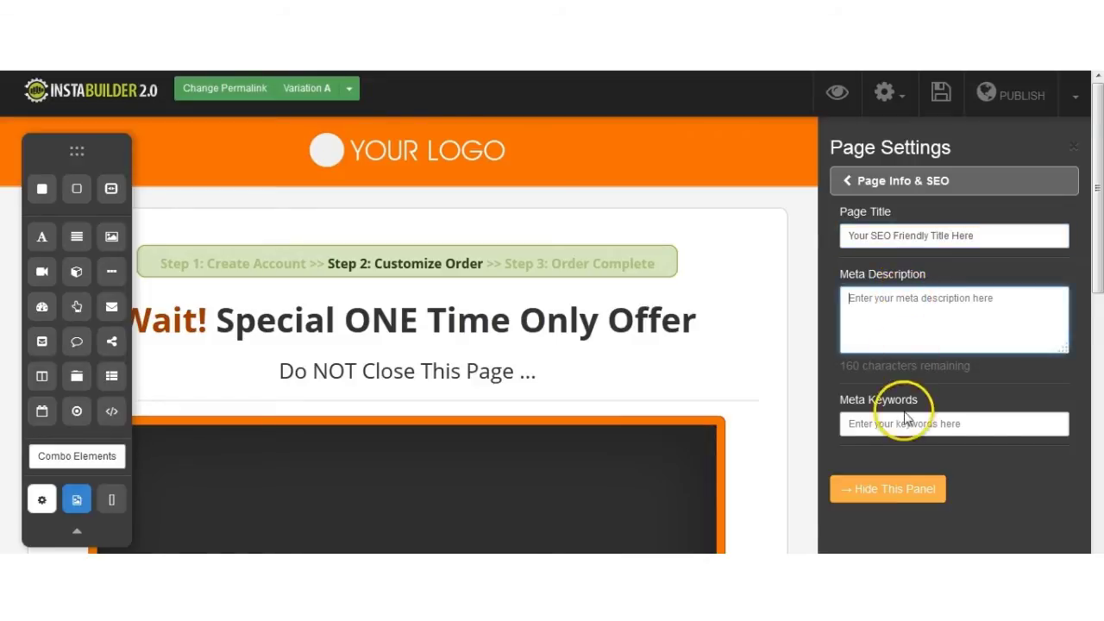
left_click(908, 184)
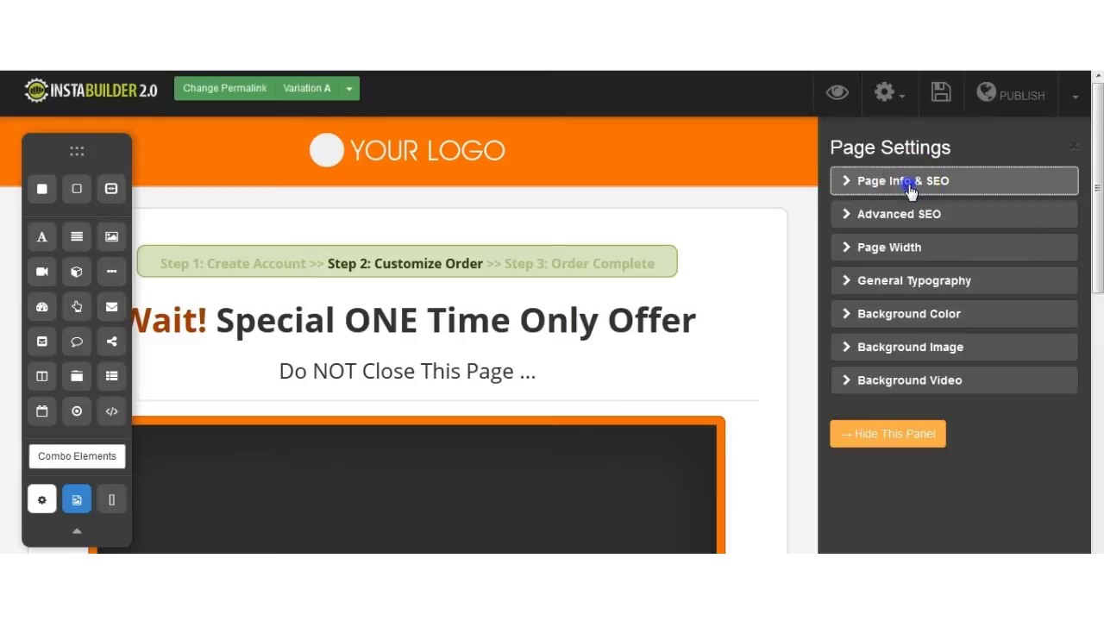
Step: Enable noindex and noodp in Advanced SEO, leaving nofollow, noydir and noarchive off
left_click(908, 212)
left_click(852, 217)
left_click(852, 311)
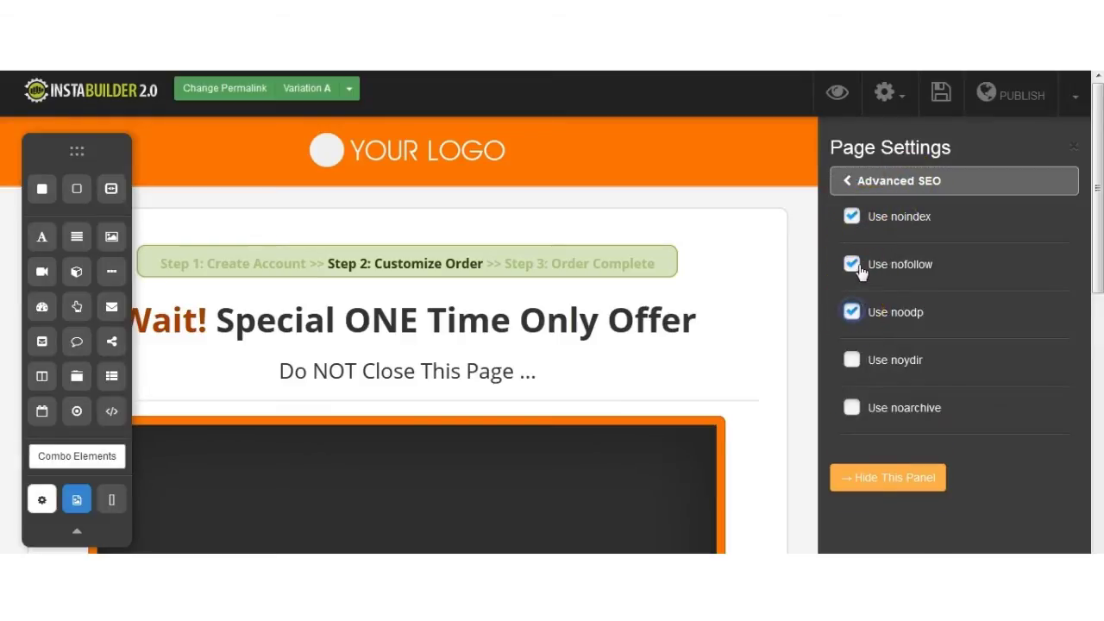
left_click(919, 198)
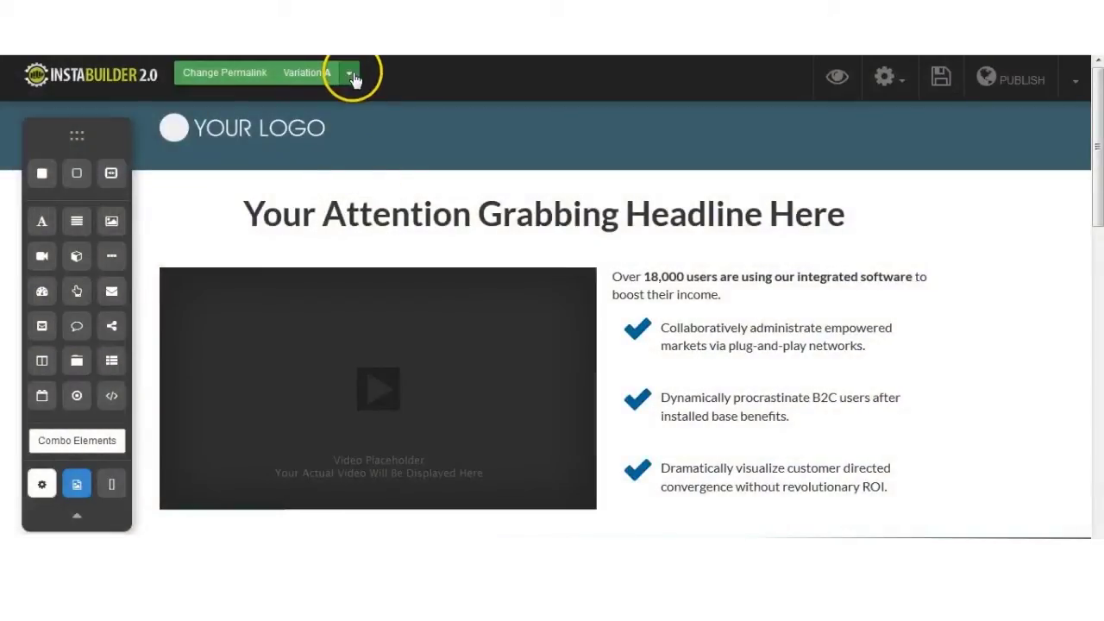
Step: Create a new split-test variation as a duplicate of Variation A
left_click(351, 75)
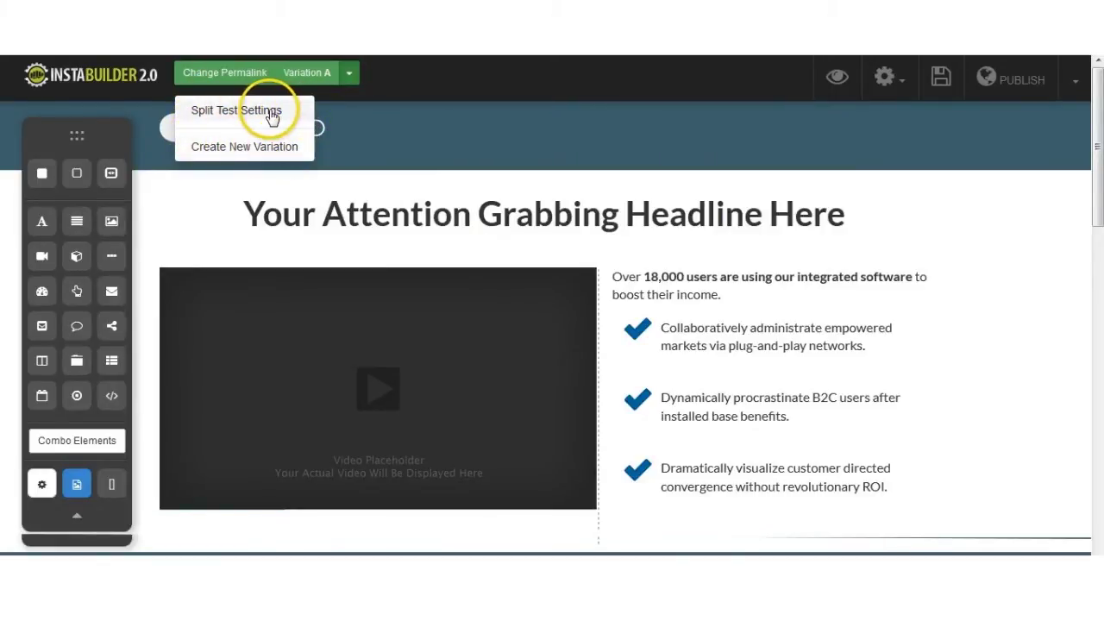
left_click(278, 166)
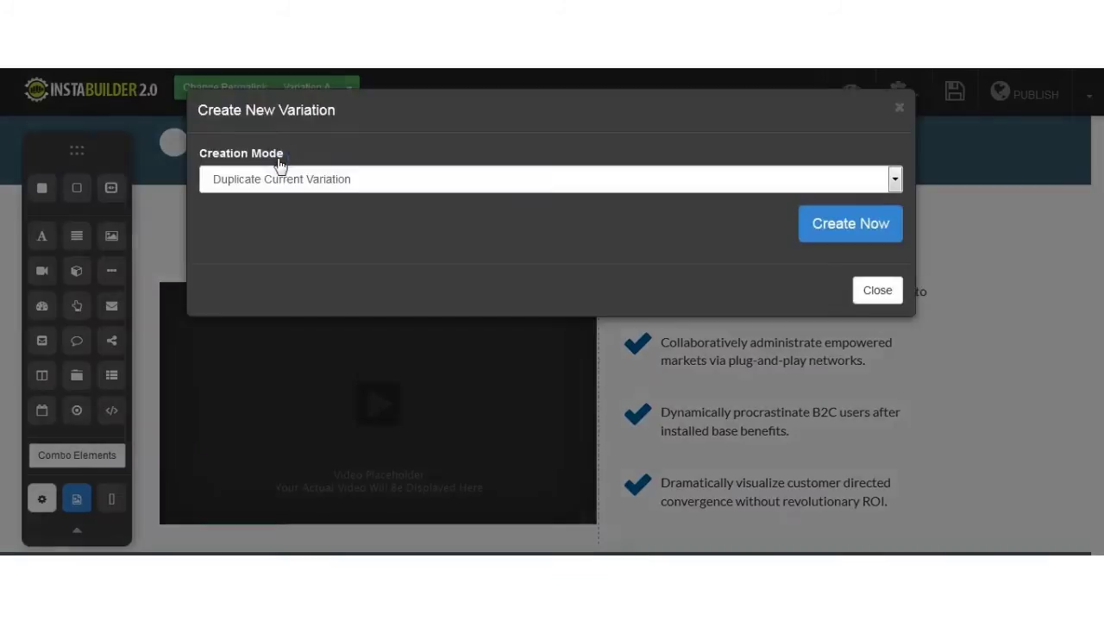
left_click(895, 183)
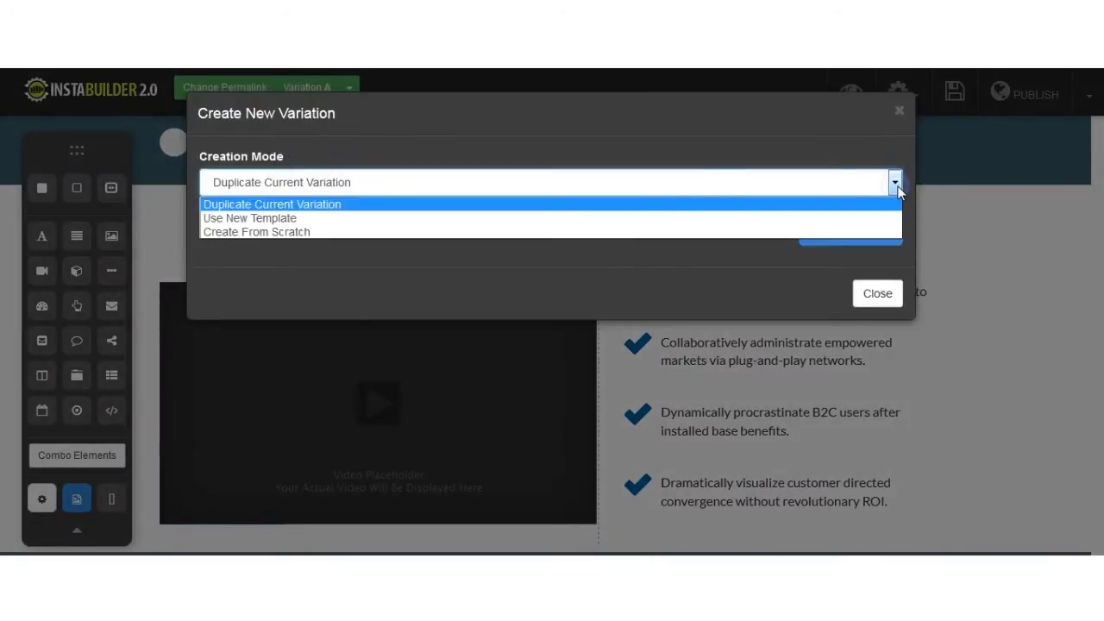
left_click(523, 204)
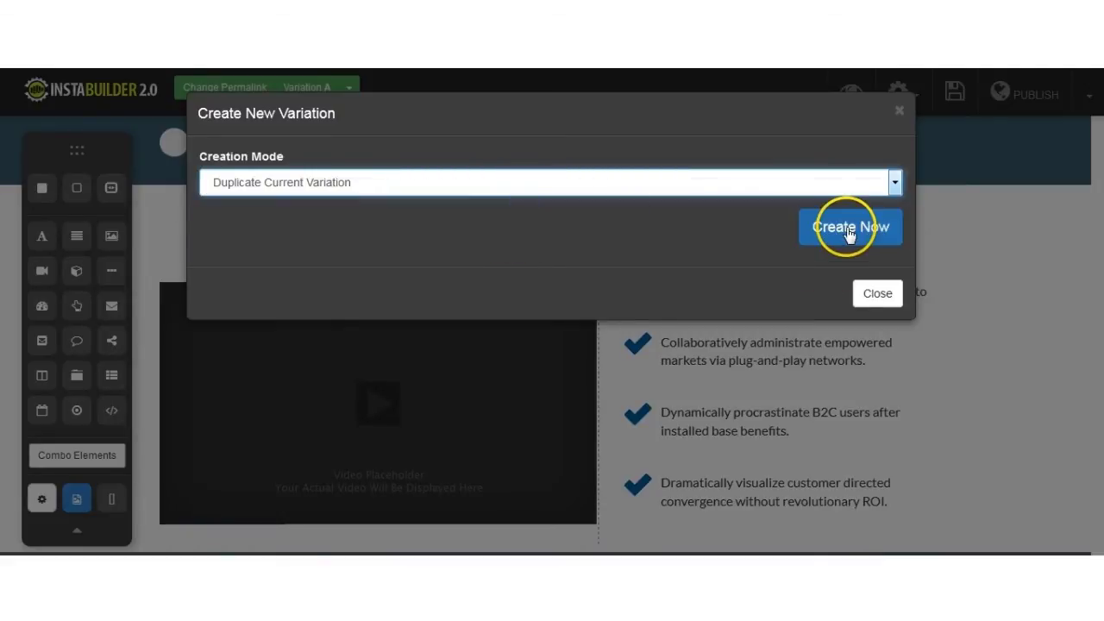
left_click(848, 230)
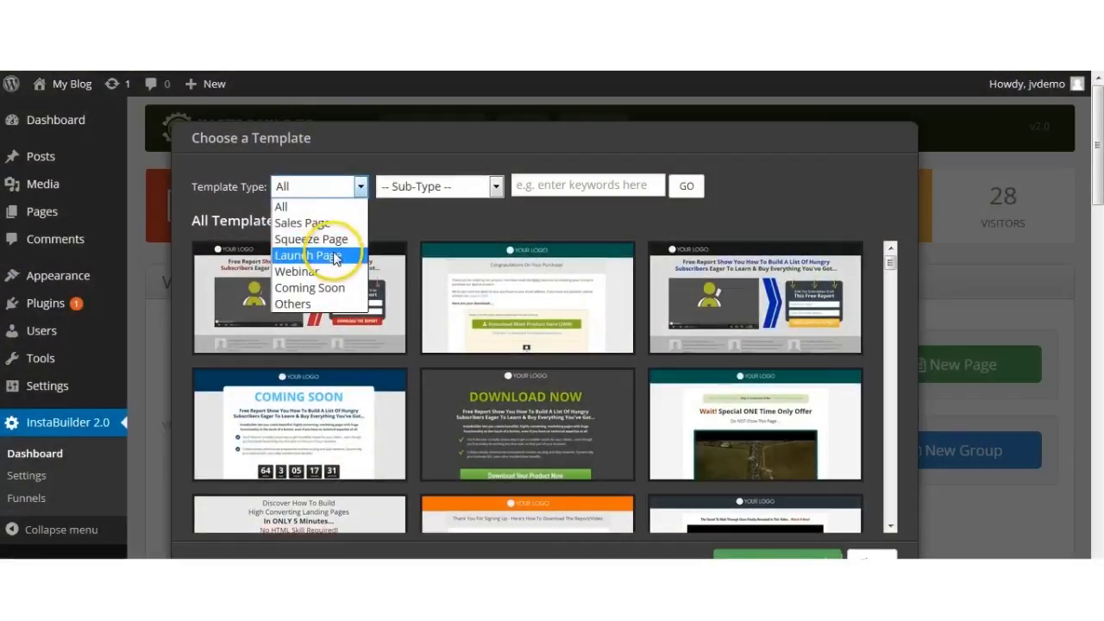
Step: Build the page from the second Coming Soon template and select its Email Address form
left_click(332, 287)
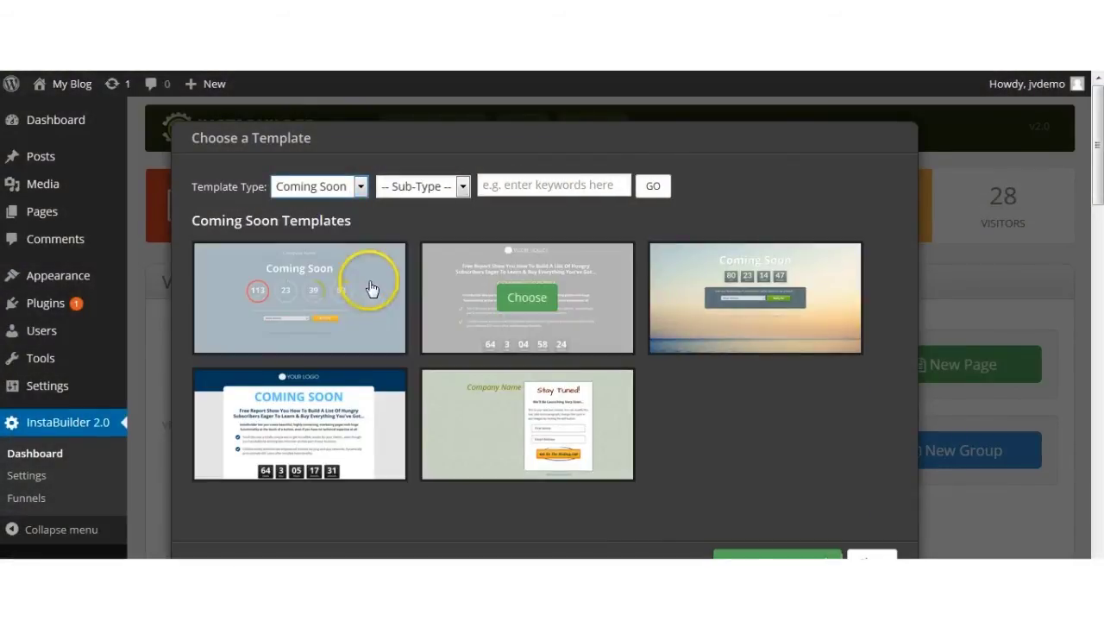
left_click(527, 305)
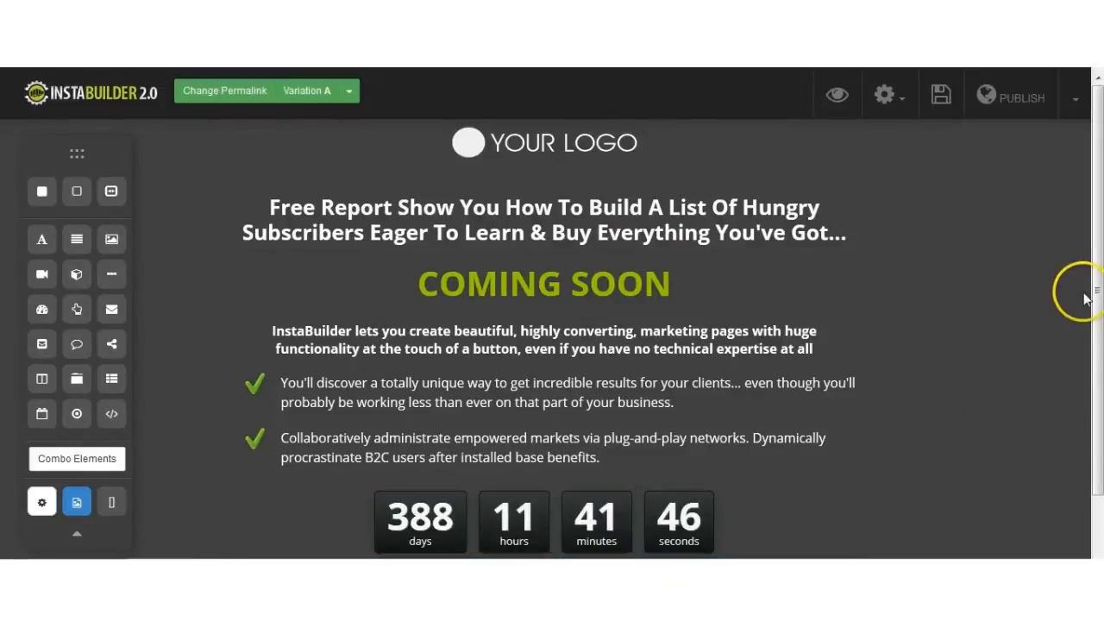
left_click_drag(1097, 296, 1096, 349)
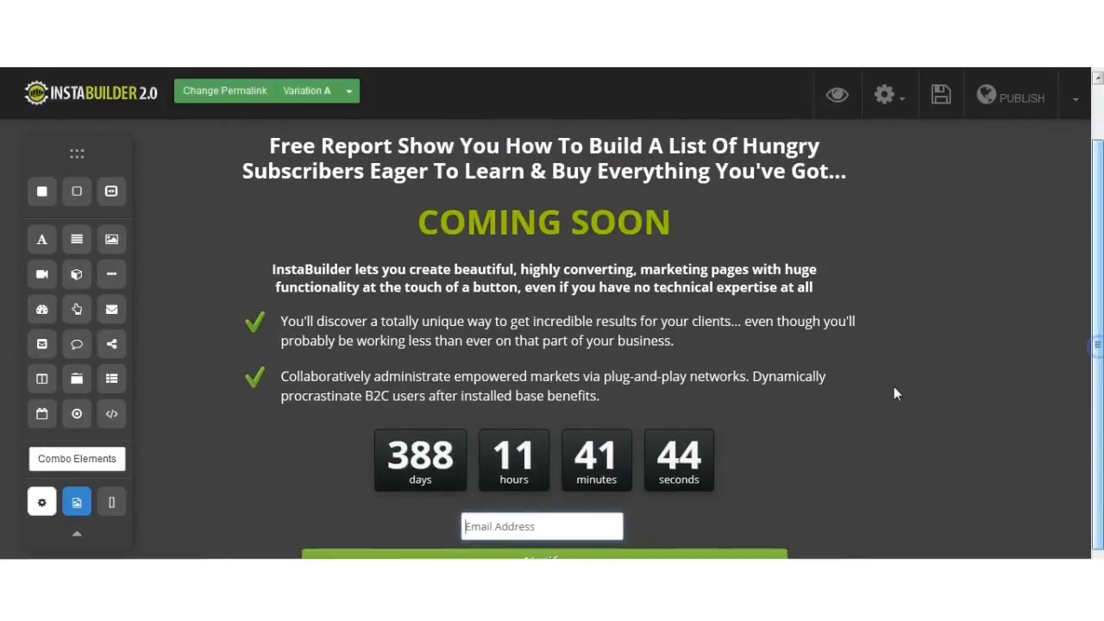
left_click(596, 529)
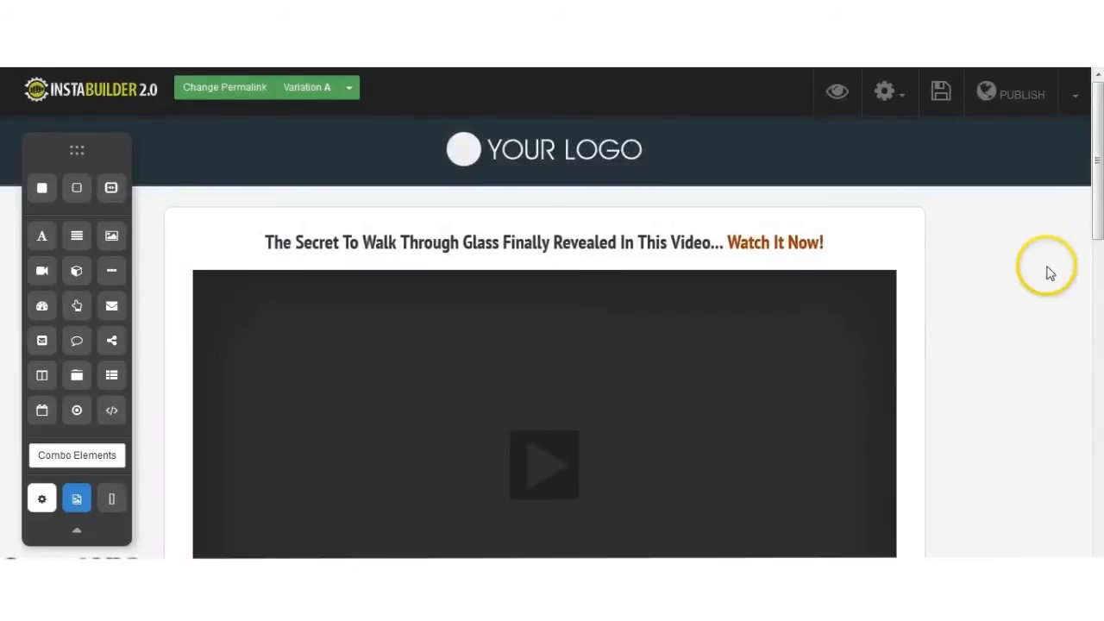
Step: Add a countdown timer below the video and an Order Scarcity #2 combo block beneath it
left_click_drag(1096, 171, 1099, 281)
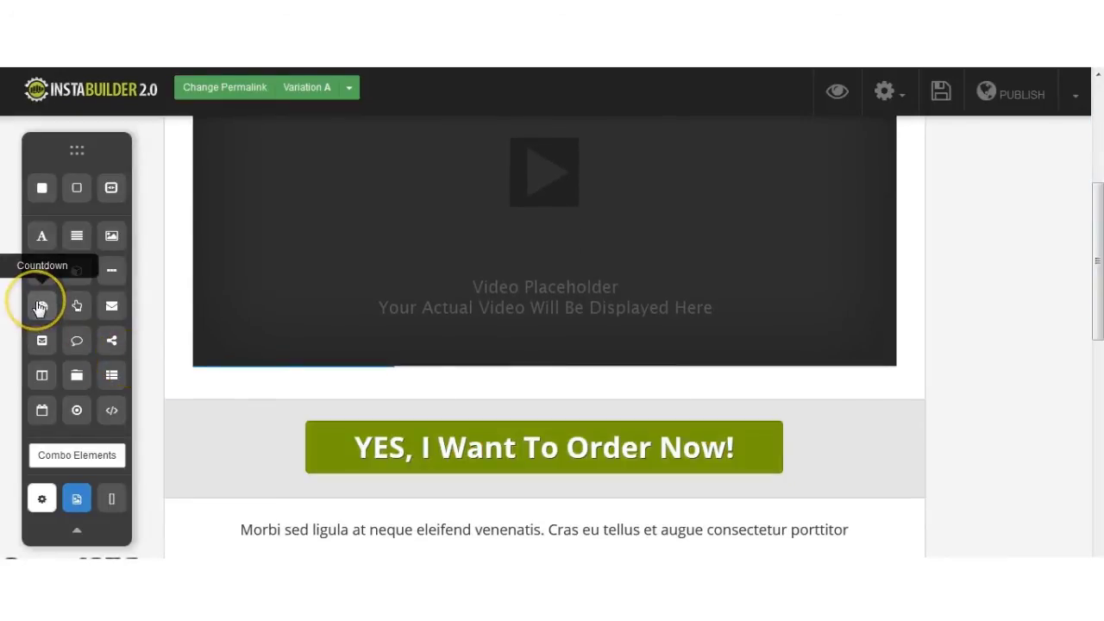
left_click_drag(38, 306, 397, 395)
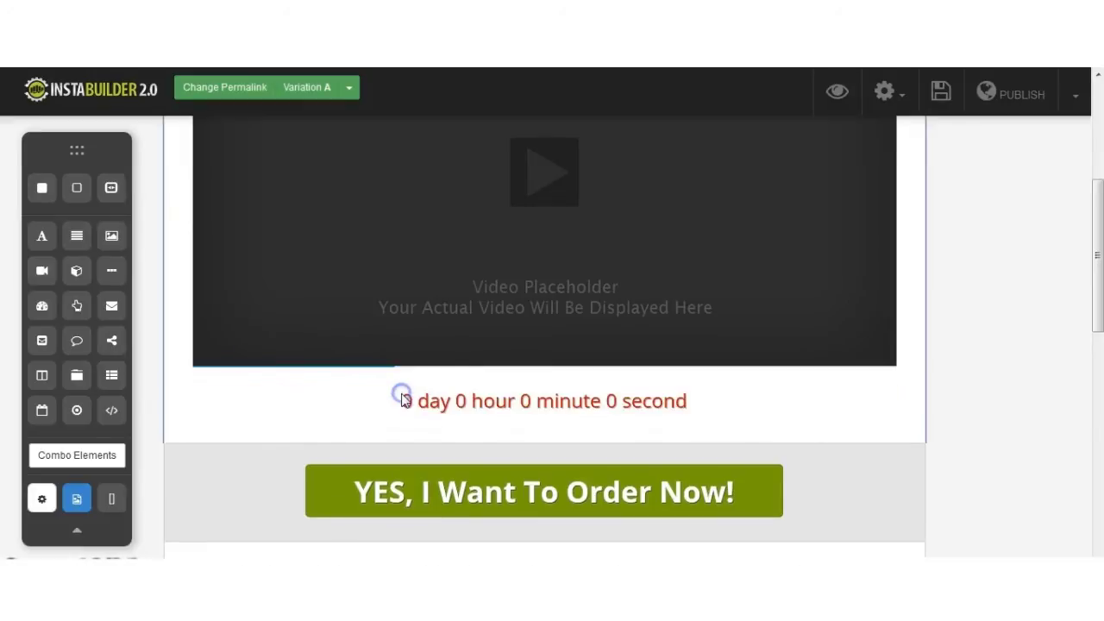
left_click(615, 395)
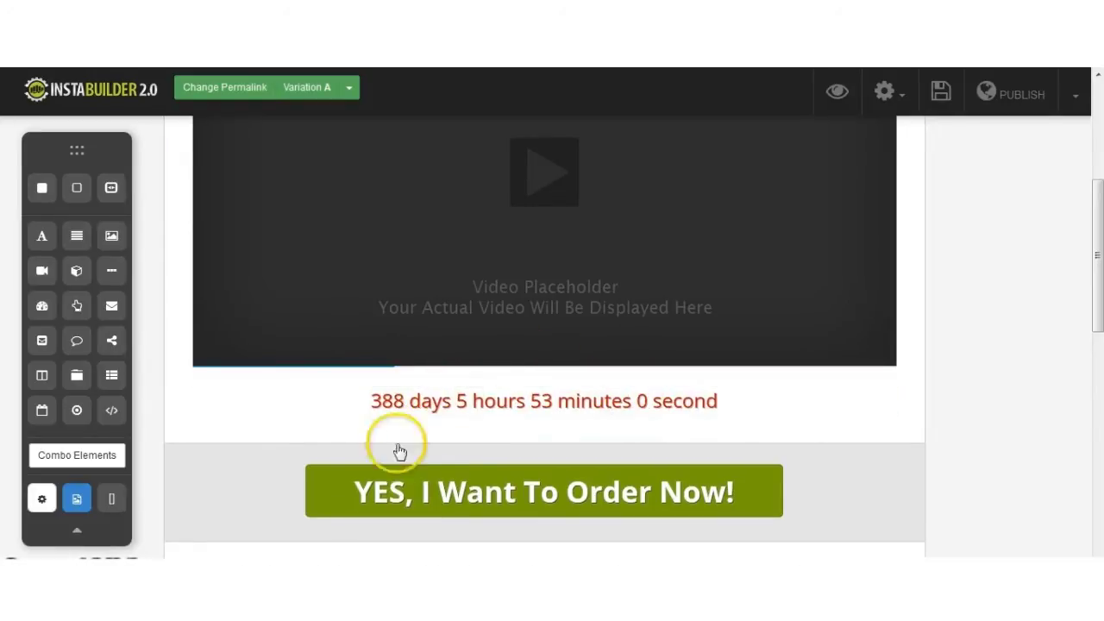
left_click(102, 459)
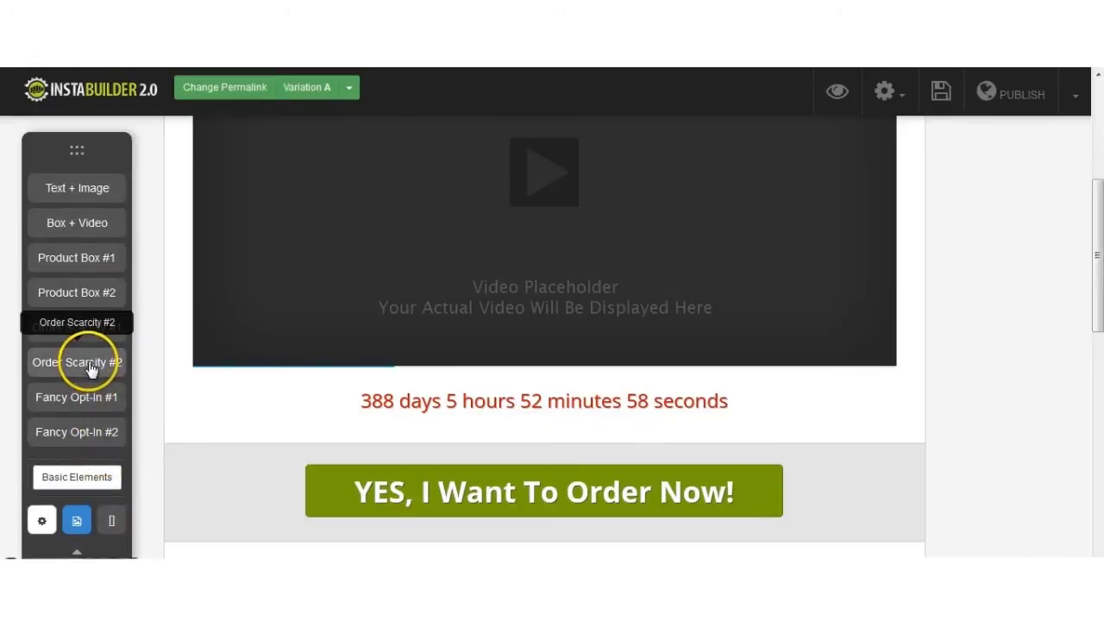
left_click_drag(91, 368, 837, 527)
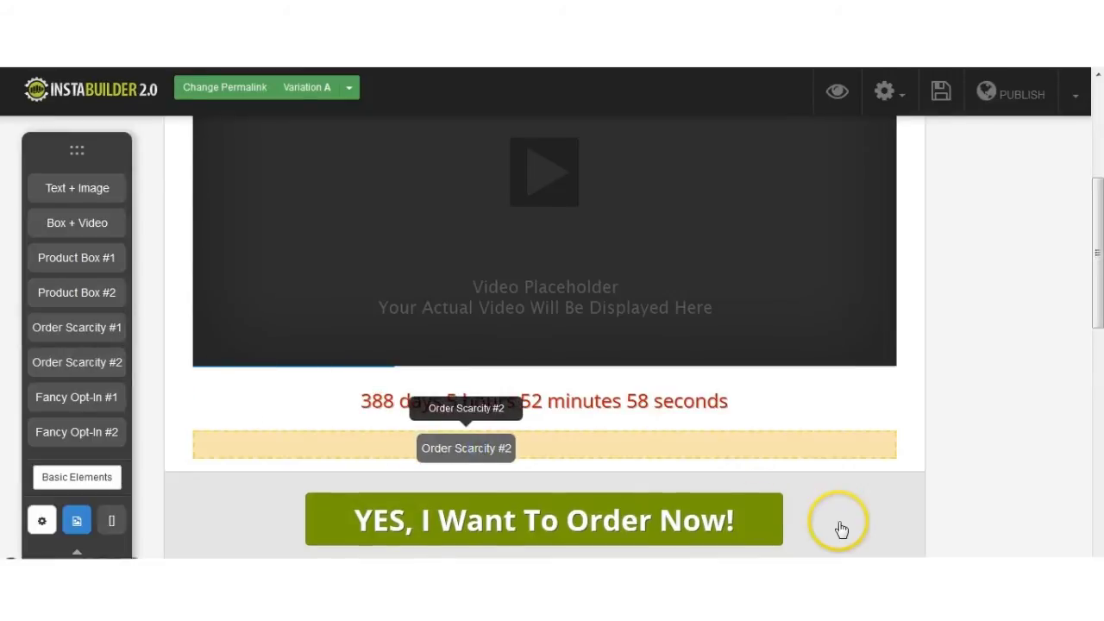
scroll(1099, 247, "down", 2)
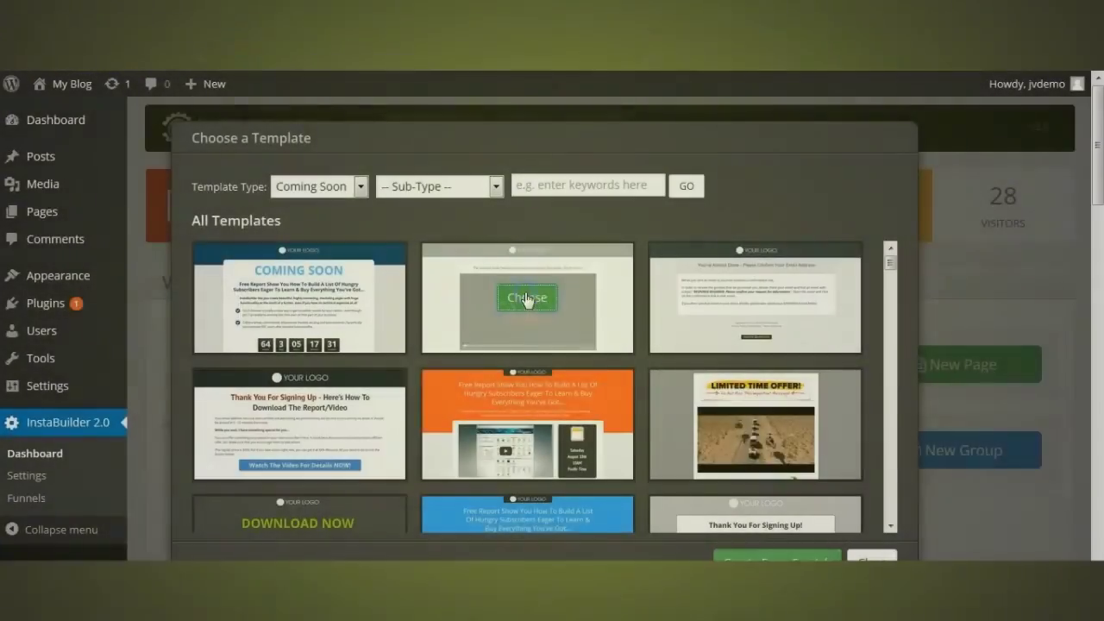
Step: Start a page from the Walk Through Glass template and open the order-button section's settings
left_click(528, 298)
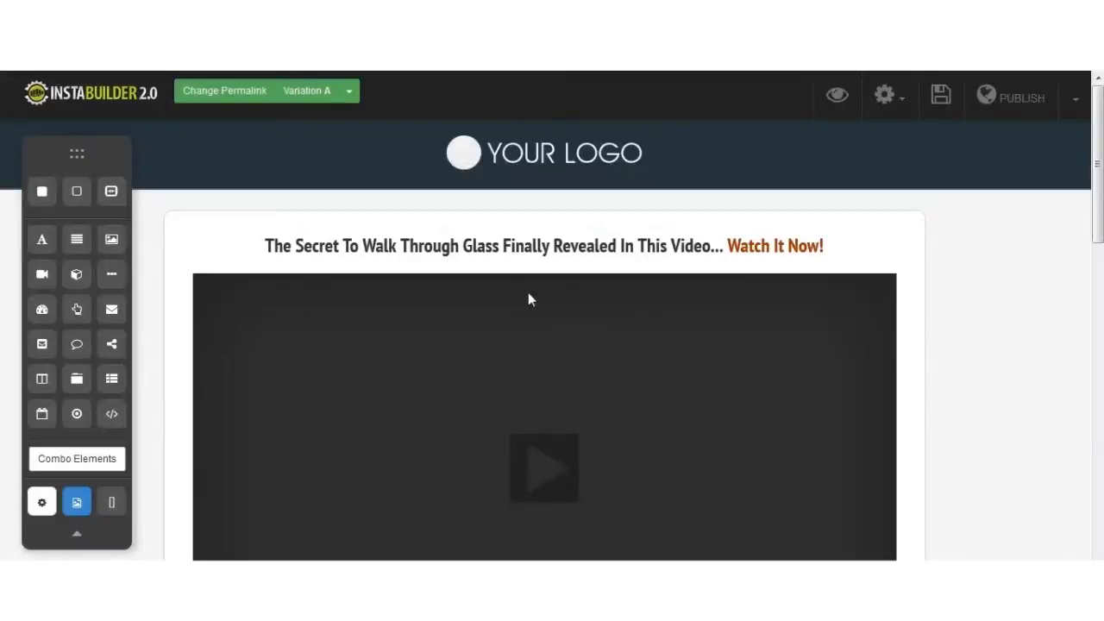
left_click_drag(1098, 191, 1098, 356)
left_click(909, 341)
left_click(874, 303)
left_click(885, 304)
left_click(920, 325)
left_click(808, 341)
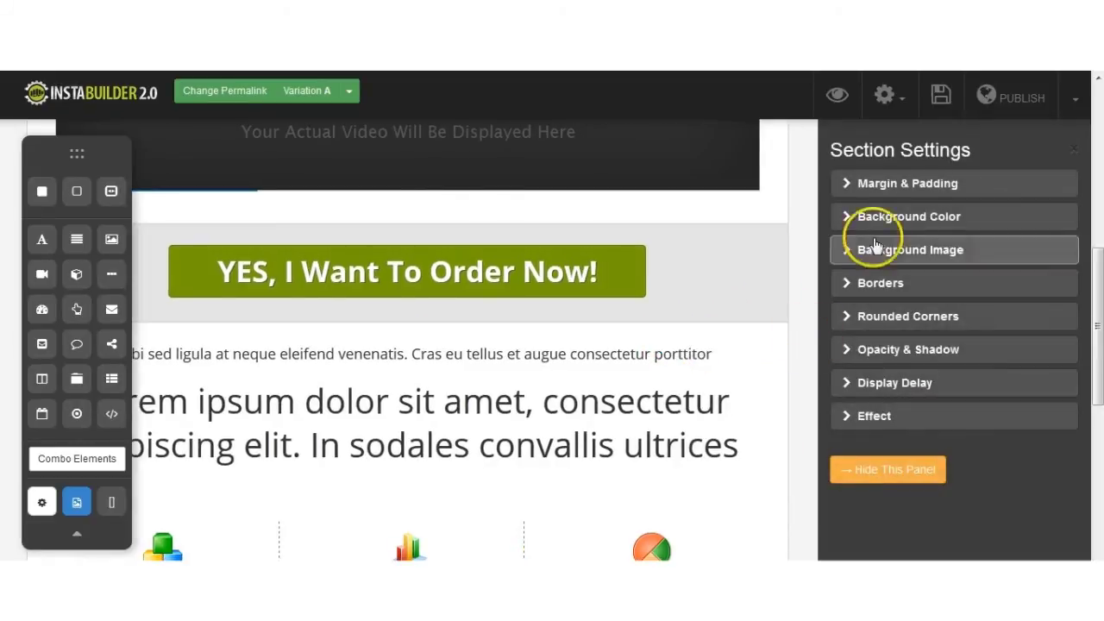
Step: Enable Display Delay for the section and set it to 2 hours, 14 minutes, 22 seconds
left_click(916, 383)
left_click(852, 288)
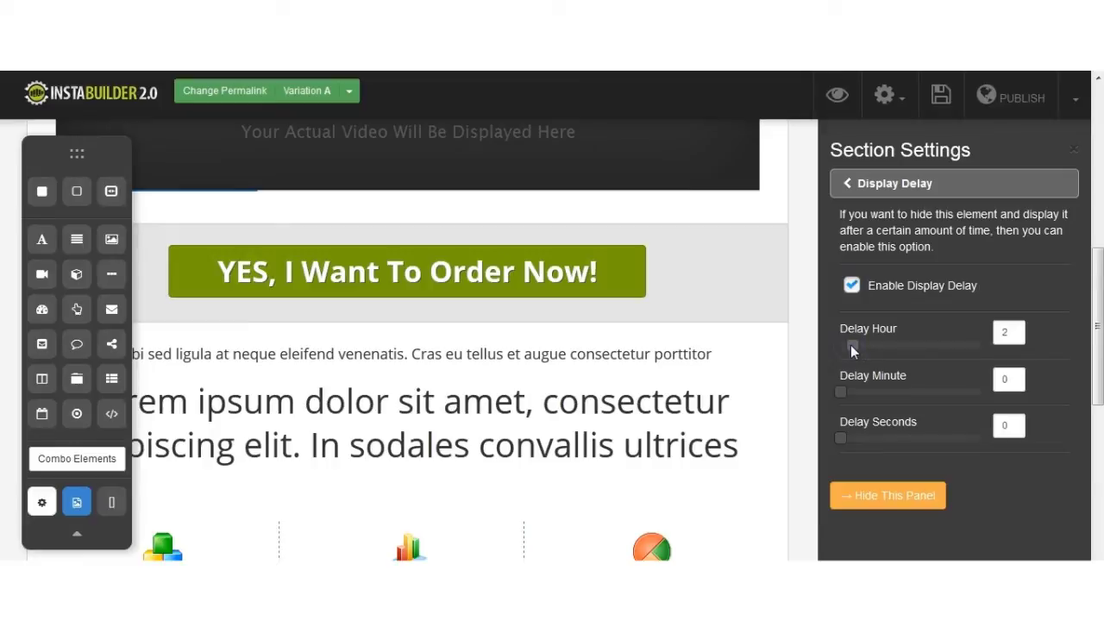
left_click_drag(841, 393, 846, 396)
left_click_drag(841, 437, 903, 447)
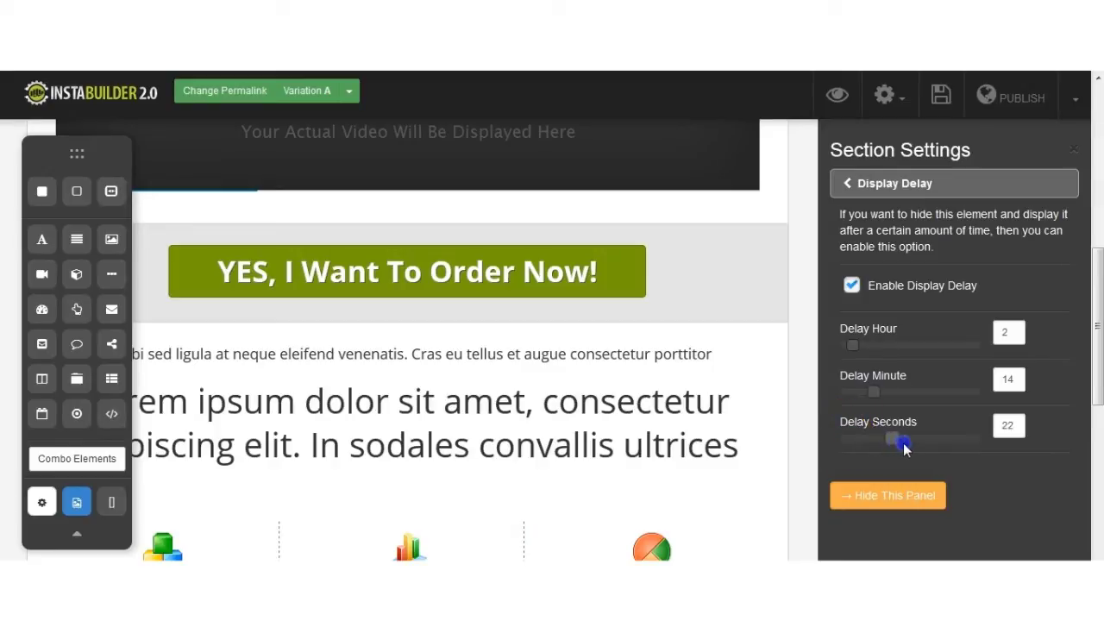